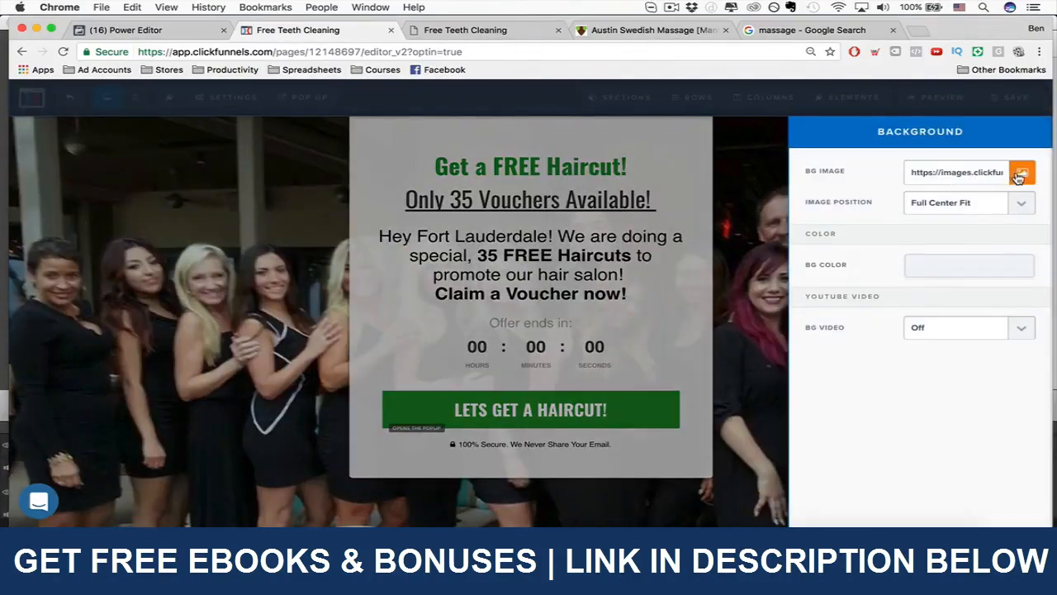
- Replace the page's background image by uploading a back-massage photo and adding it
left_click(1022, 174)
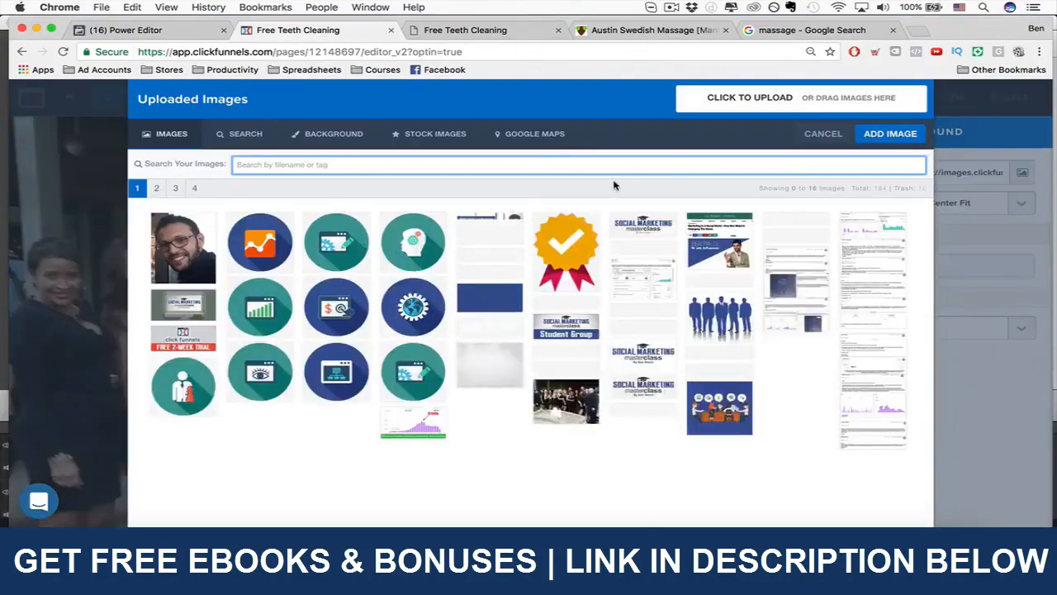
left_click(792, 100)
double_click(430, 136)
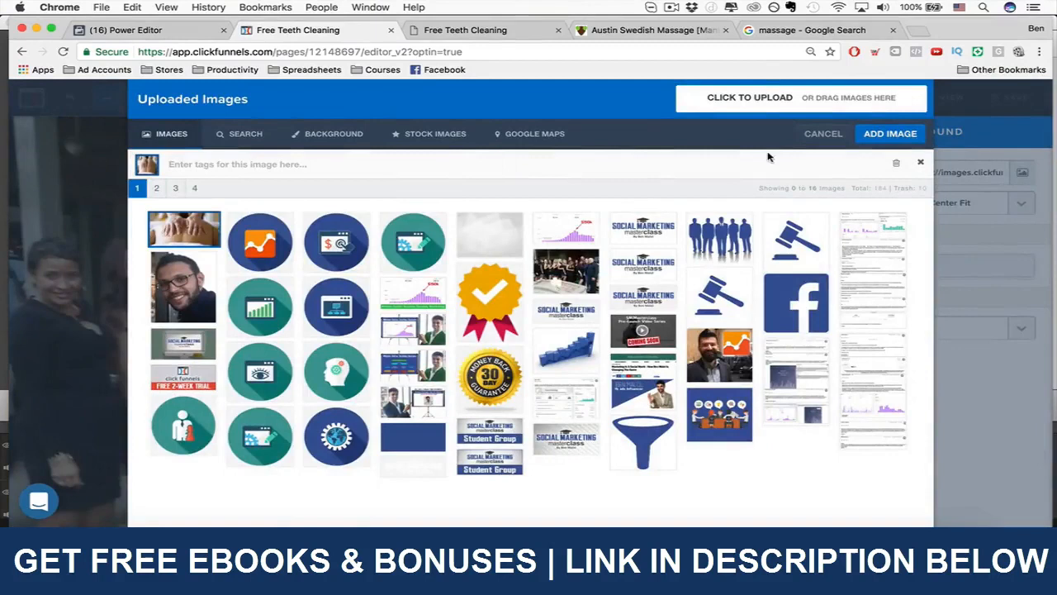
left_click(890, 133)
left_click(772, 253)
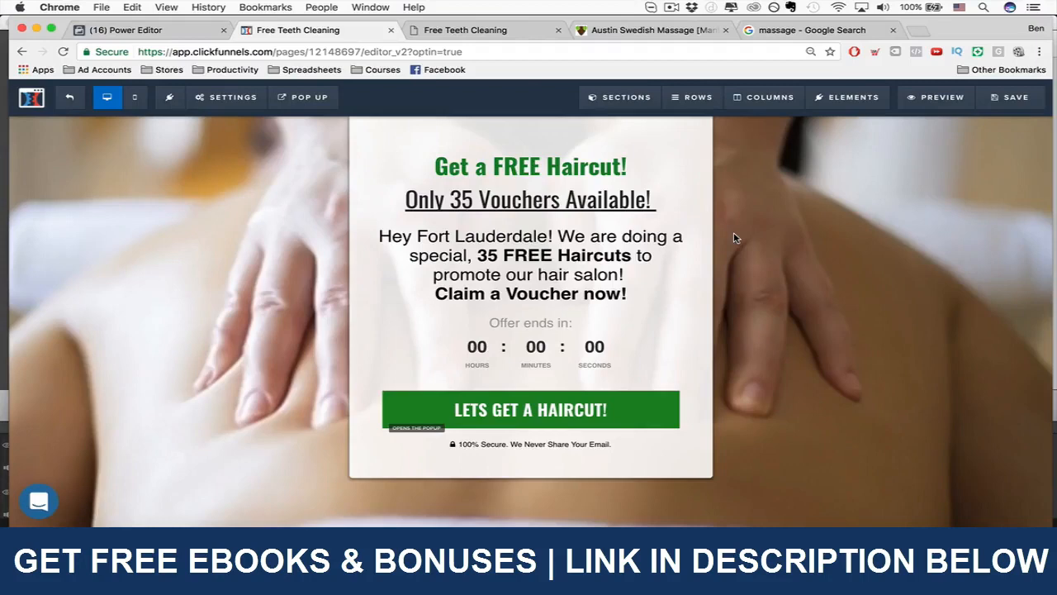
- Change the headline's service from Haircut to Massage so it reads "Get a FREE Massage!"
left_click(529, 178)
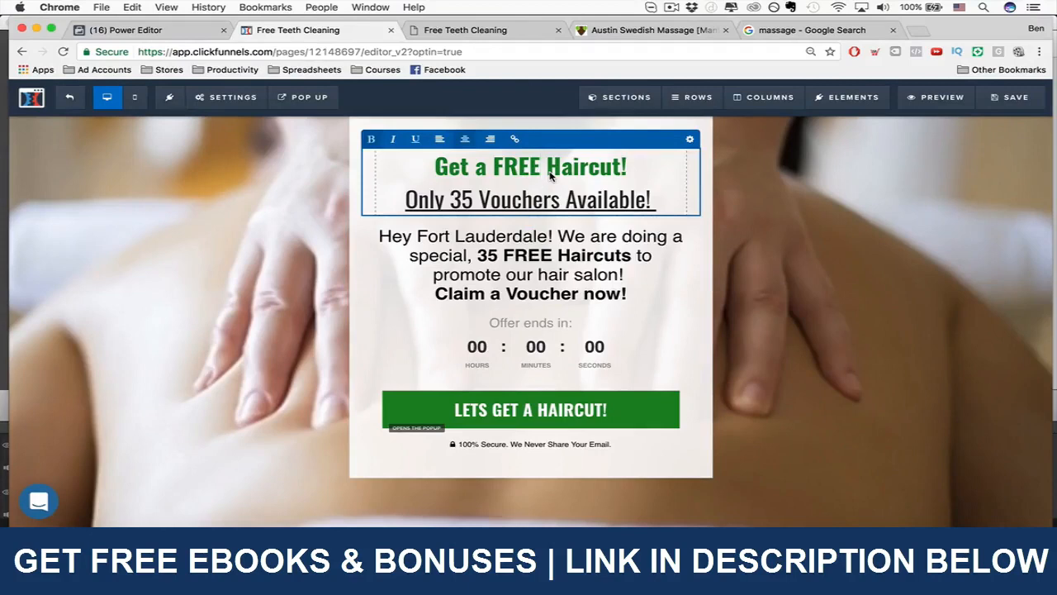
left_click_drag(550, 175, 618, 173)
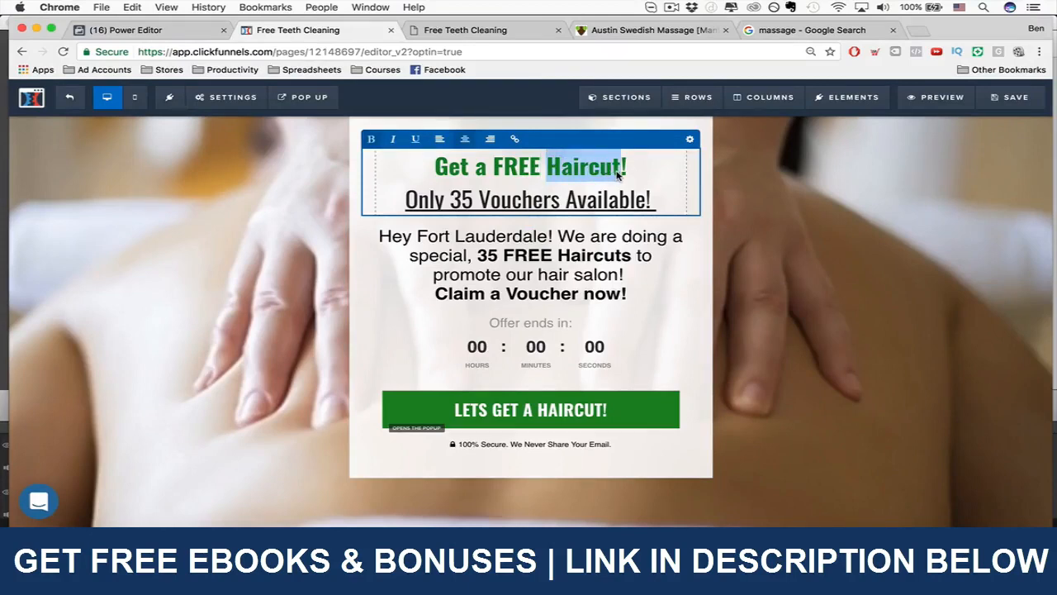
type("Massage")
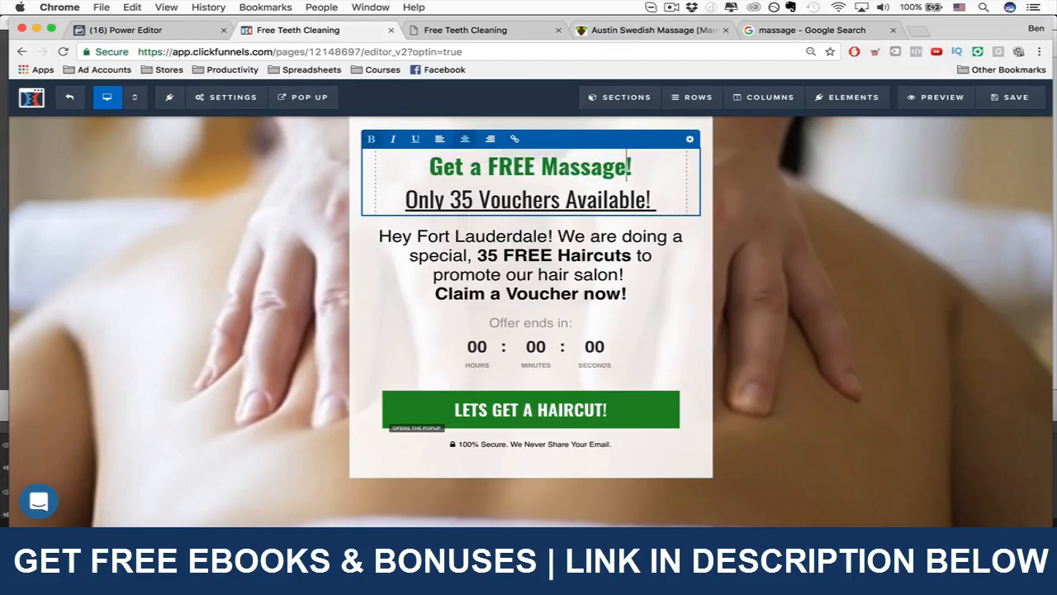
- Replace the city name in the offer paragraph's greeting with Austin
left_click(446, 238)
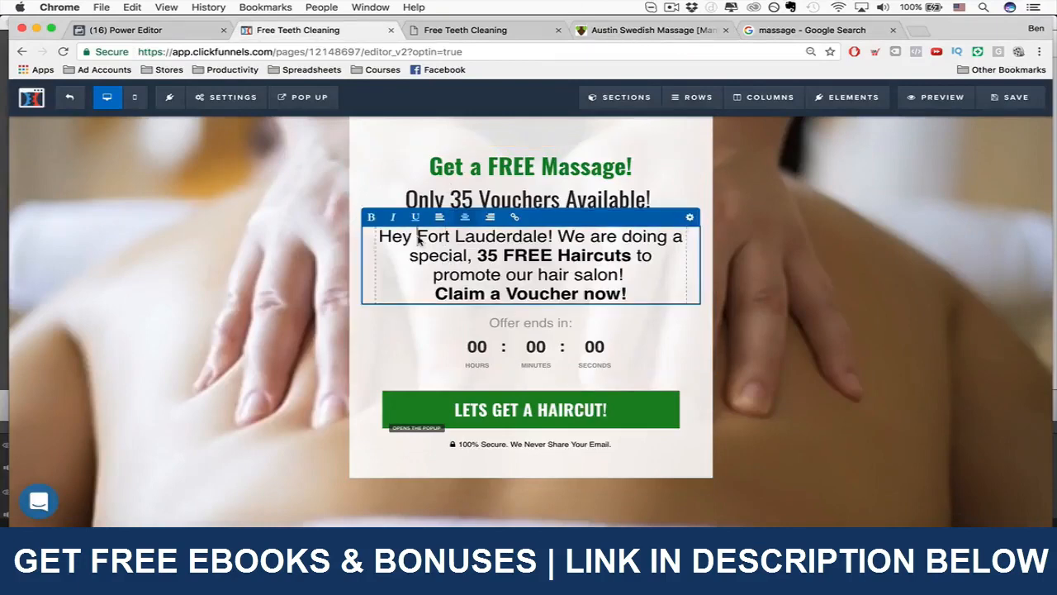
left_click_drag(418, 238, 536, 239)
key("BackSpace")
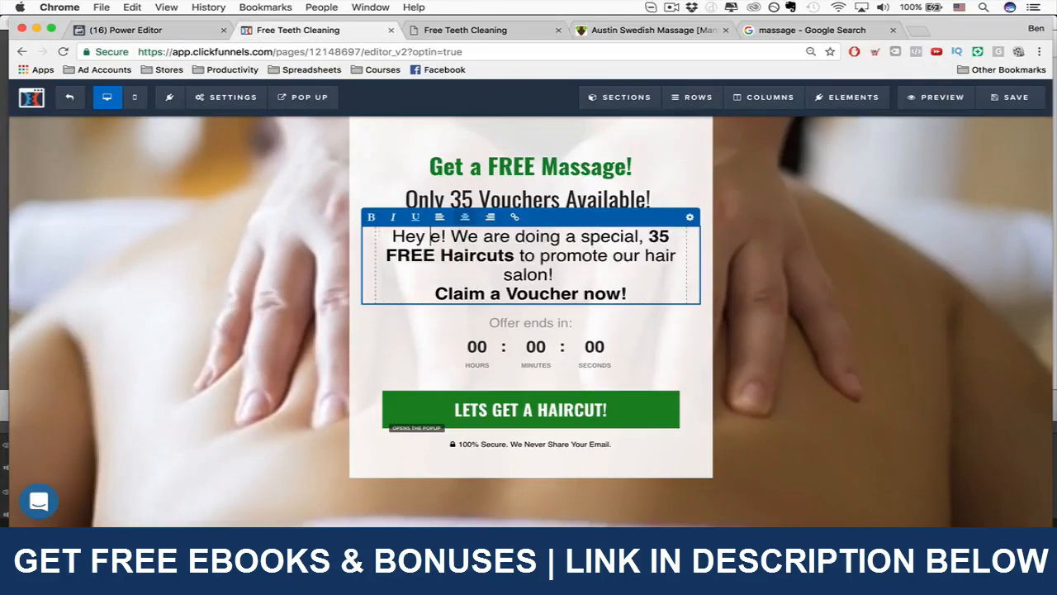
key("BackSpace")
type("Austin")
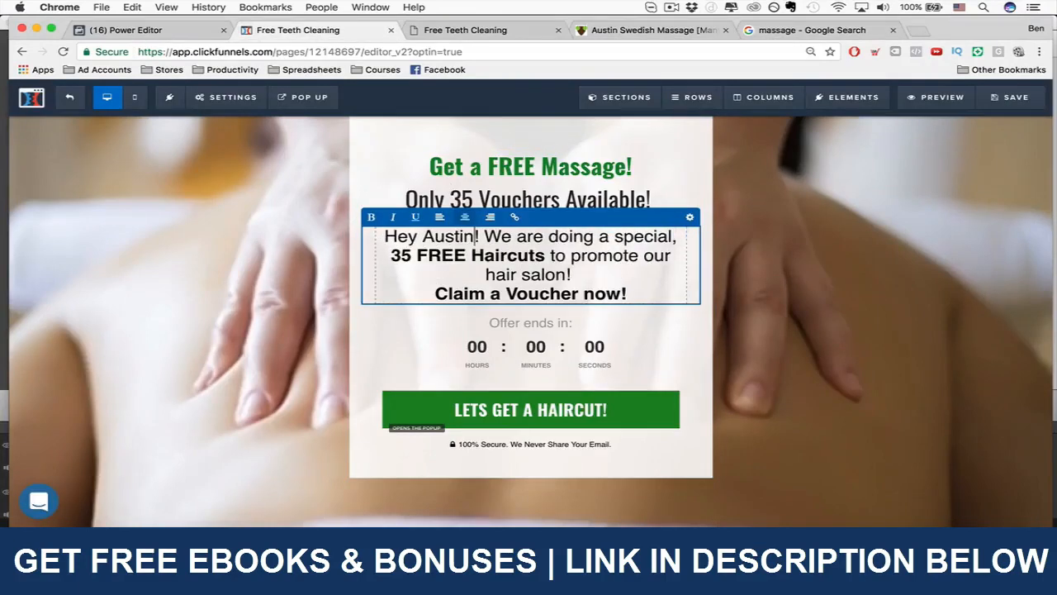
left_click(671, 237)
type("to promote our")
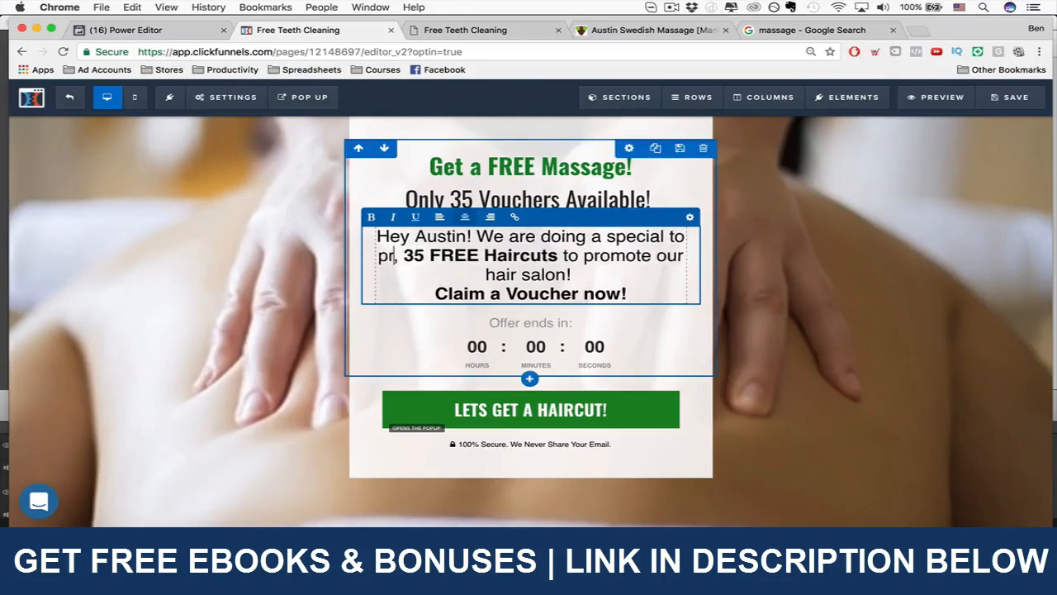
type(" clinic")
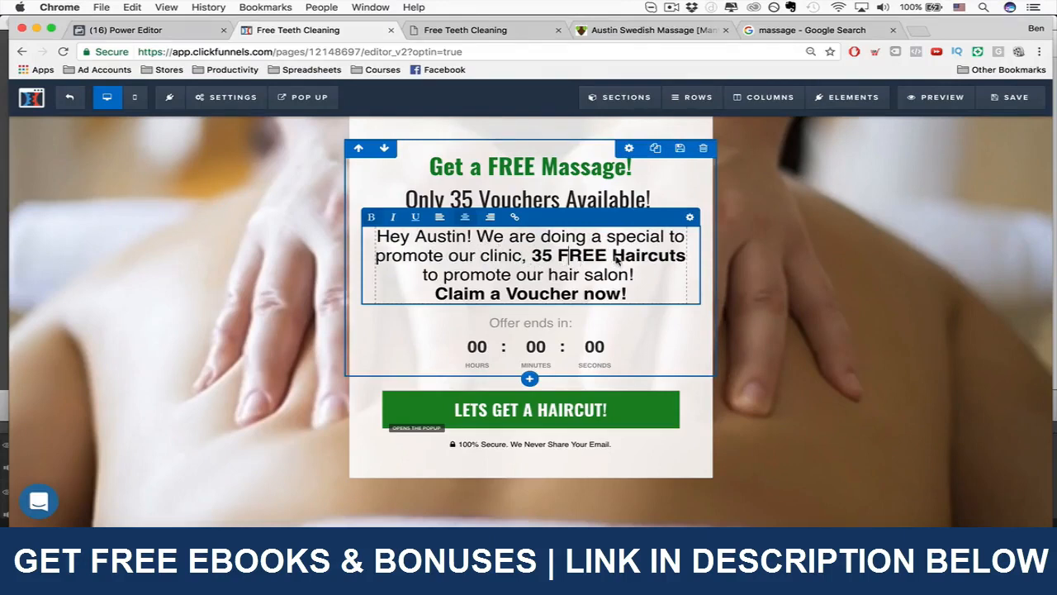
left_click_drag(615, 259, 686, 261)
left_click(514, 266)
left_click_drag(522, 259, 375, 258)
key("BackSpace")
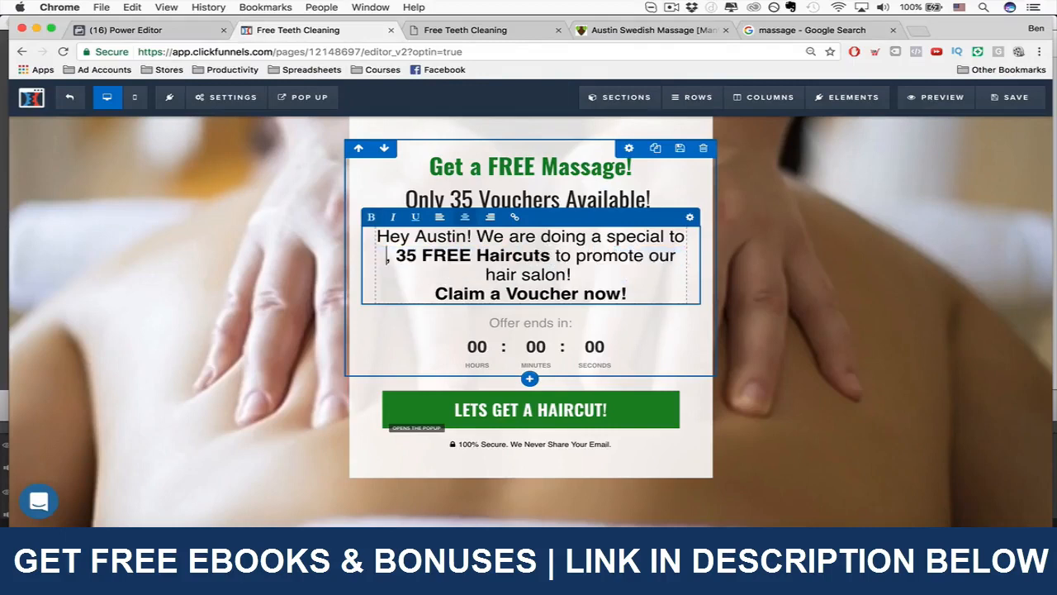
key("BackSpace")
key("BackSpace")
key("BackSpace")
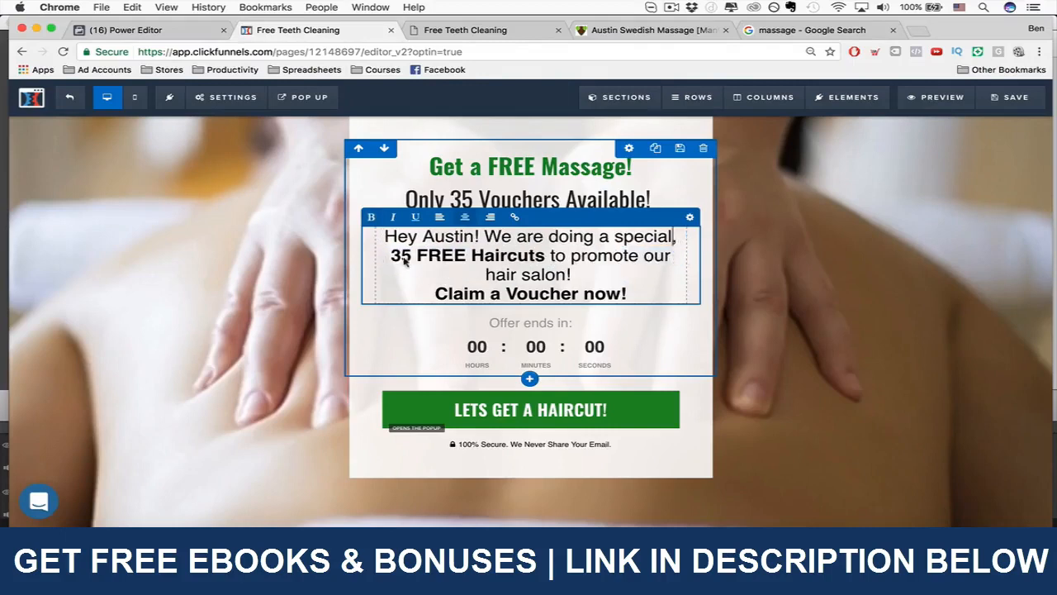
- Reword the offer paragraph to read "35 FREE Massages to promote our massage place!"
double_click(485, 259)
type("Ma")
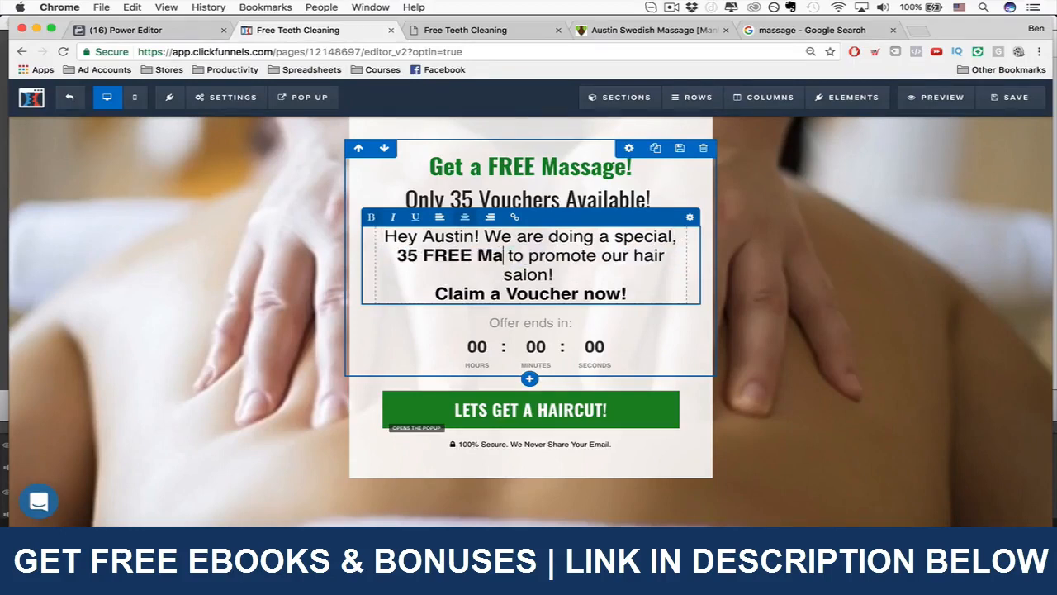
type("ssages")
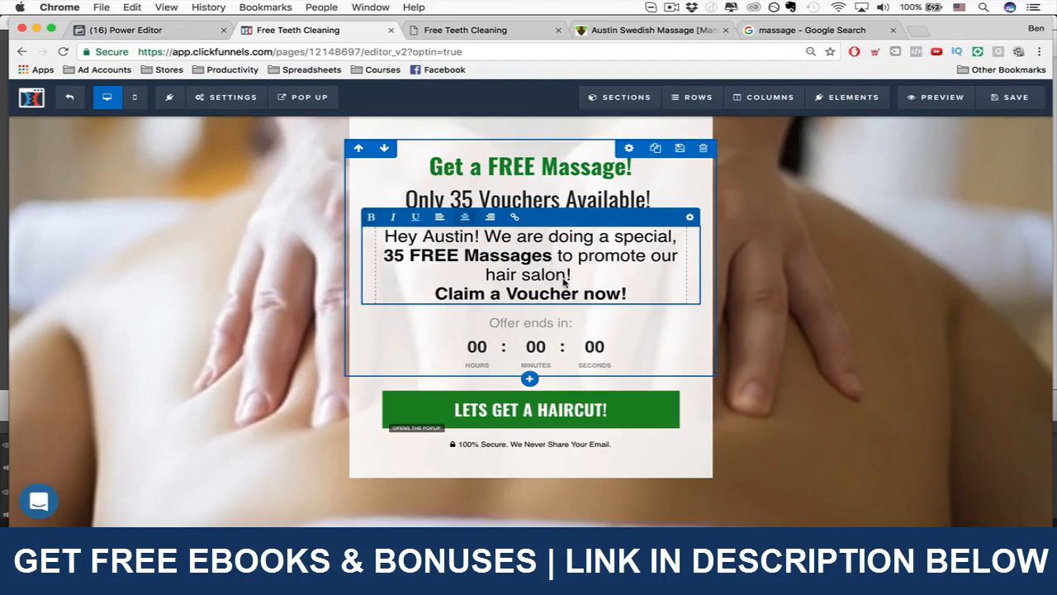
left_click_drag(567, 275, 485, 275)
type("massa")
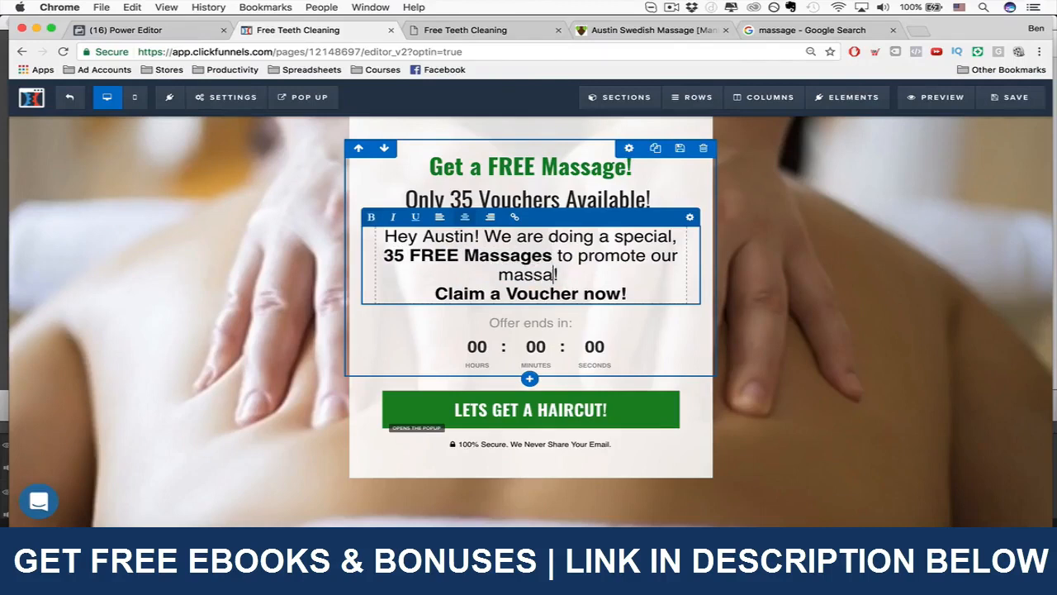
type("ge place")
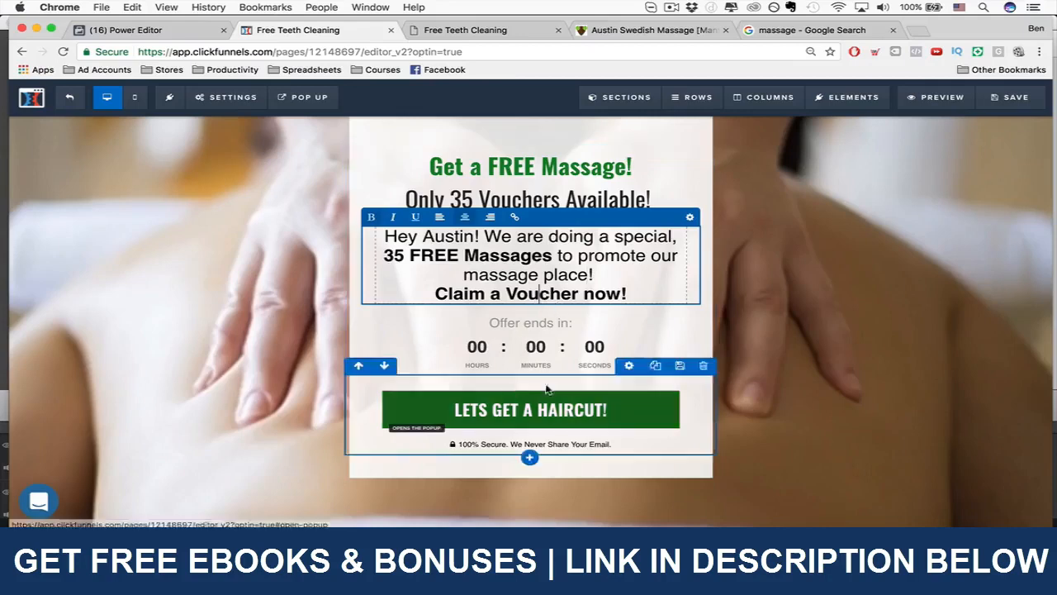
left_click(774, 283)
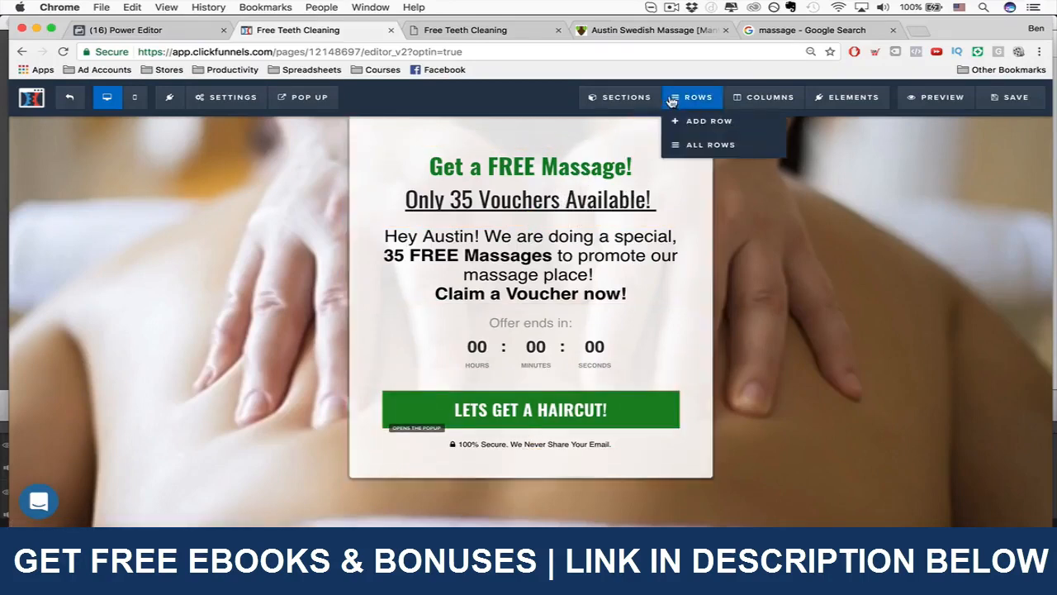
- Try the Small section width on the opt-in box, then return it to Extra Small
mouse_move(606, 110)
mouse_move(690, 102)
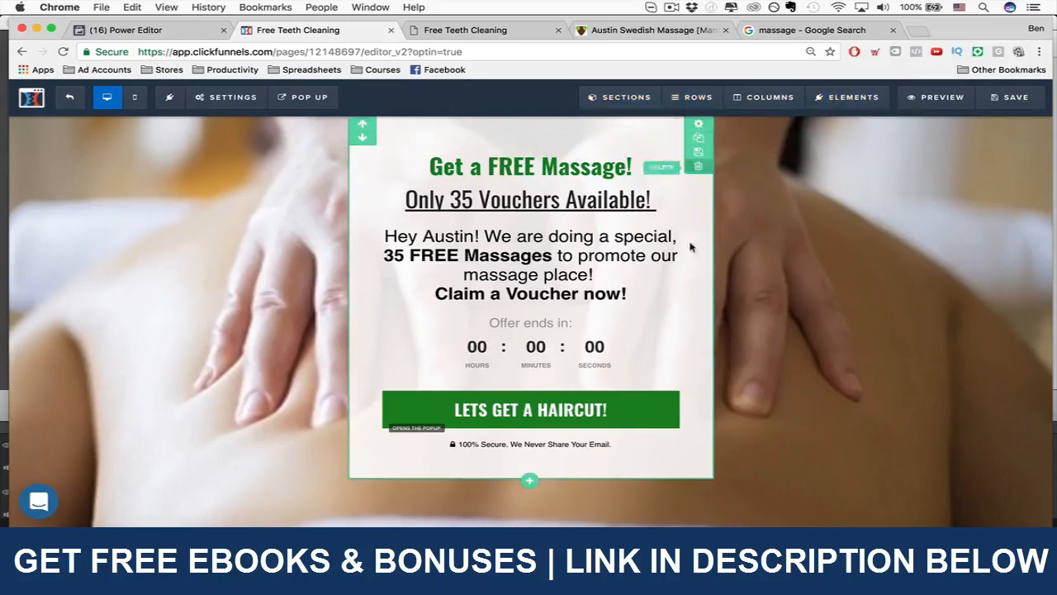
left_click(699, 124)
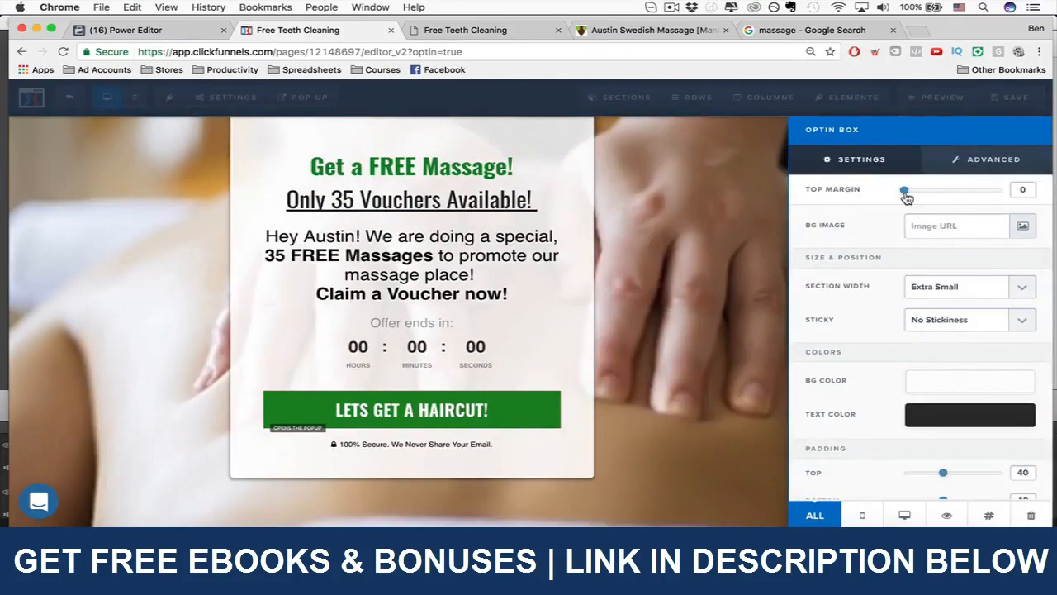
mouse_move(906, 198)
left_mouse_down()
mouse_move(950, 193)
mouse_move(905, 193)
left_mouse_up()
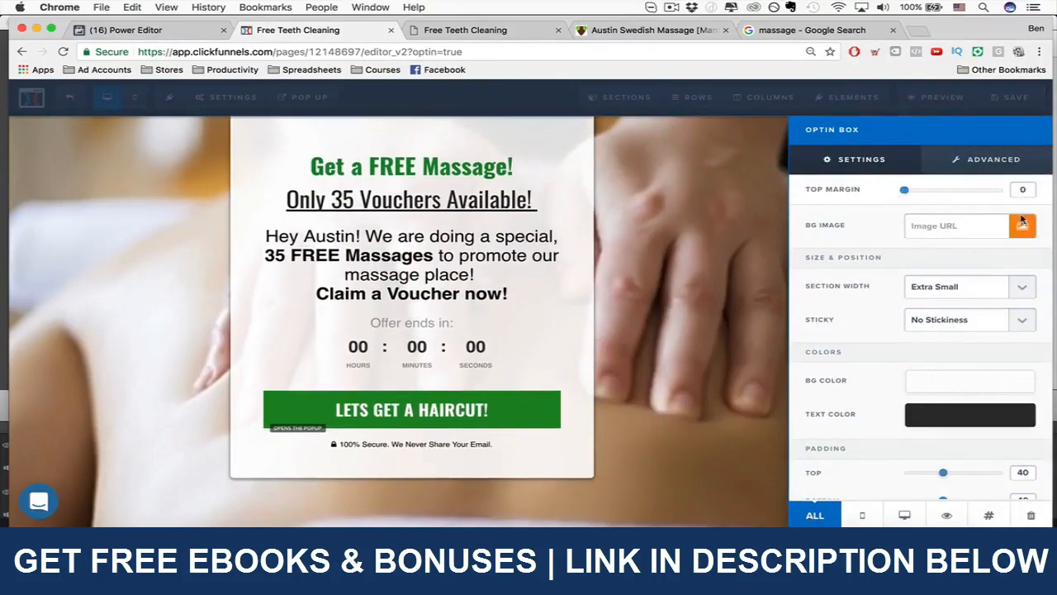
left_click(1006, 287)
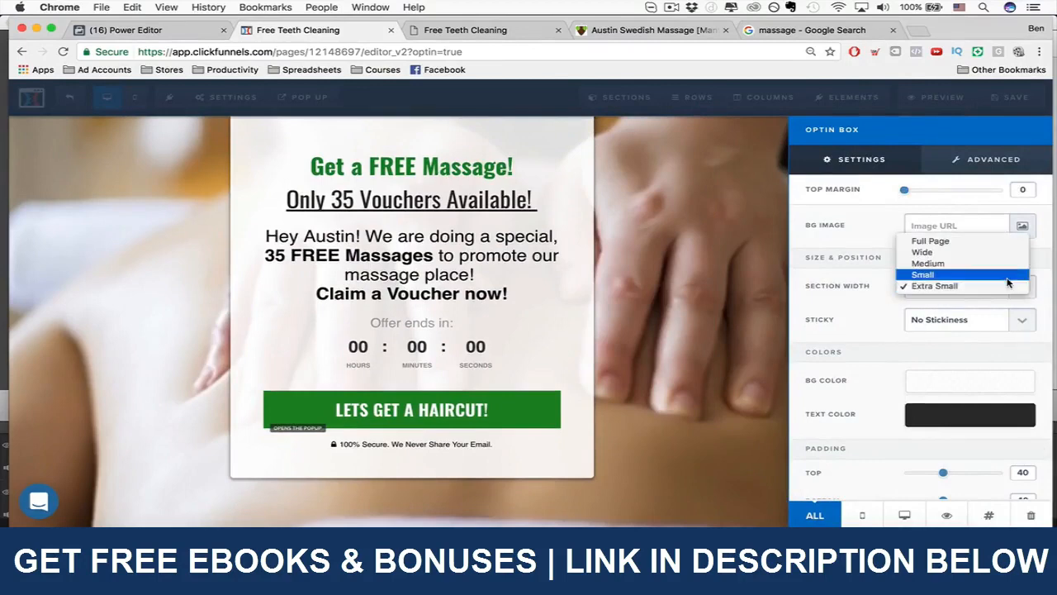
left_click(1006, 278)
left_click(1010, 287)
left_click(1030, 296)
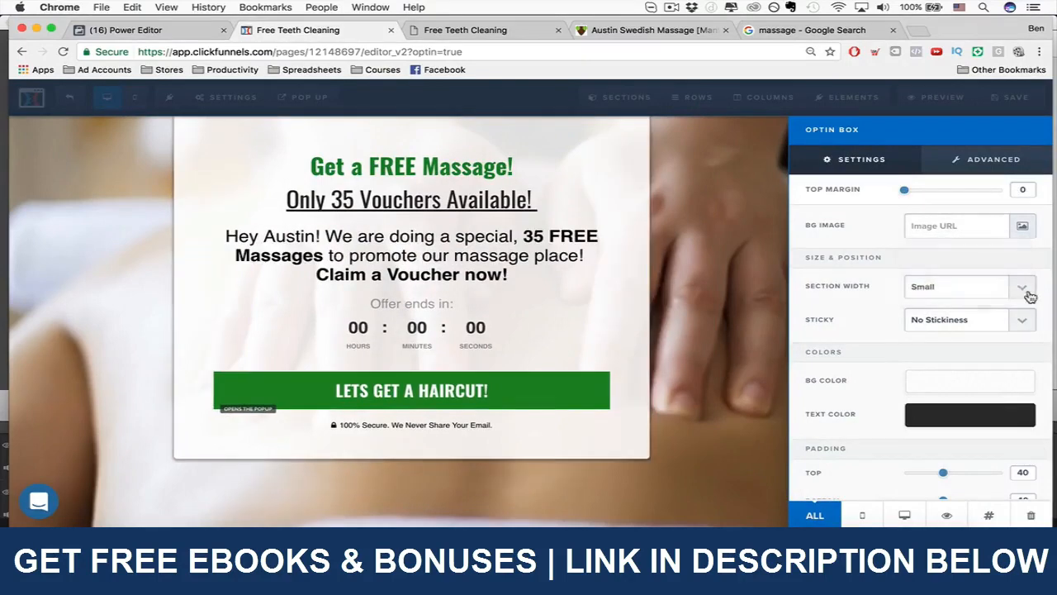
left_click(1030, 295)
left_click(995, 306)
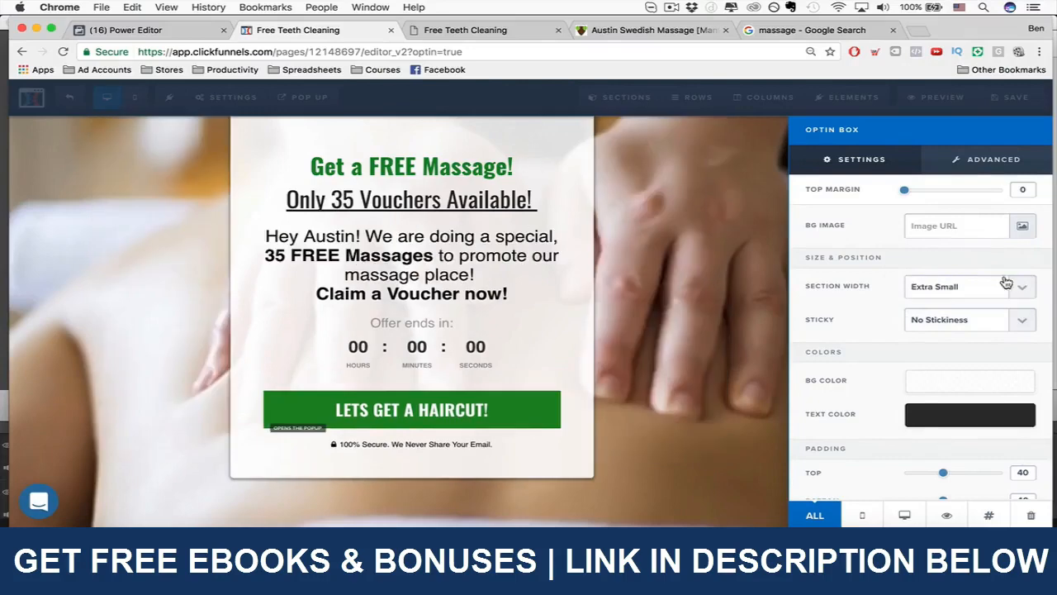
- Try the Full Page section width on the opt-in box, restore Extra Small, and view the stickiness options
left_click(1006, 283)
left_click(950, 239)
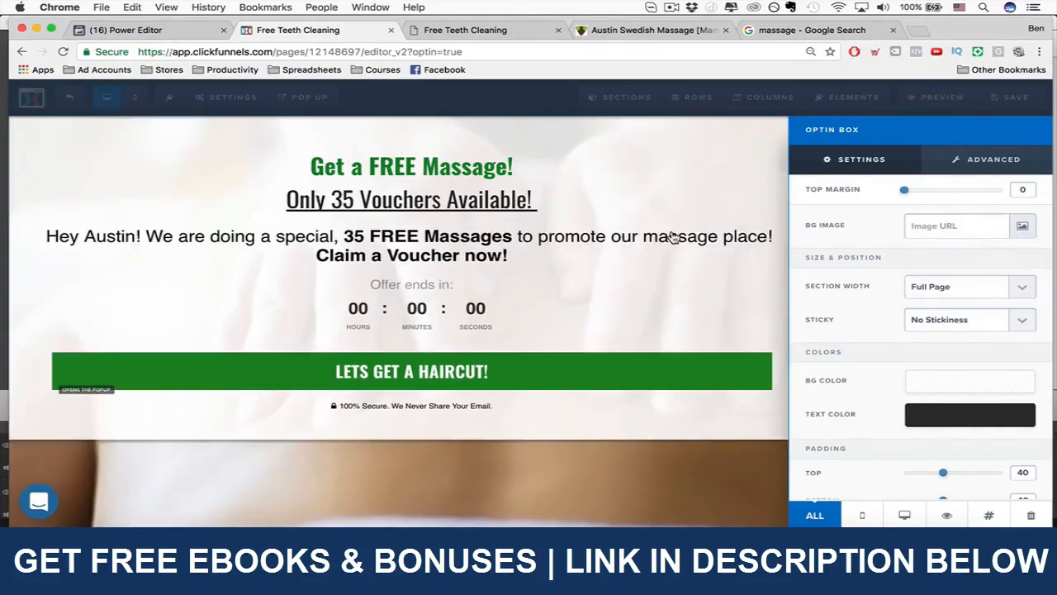
left_click(673, 237)
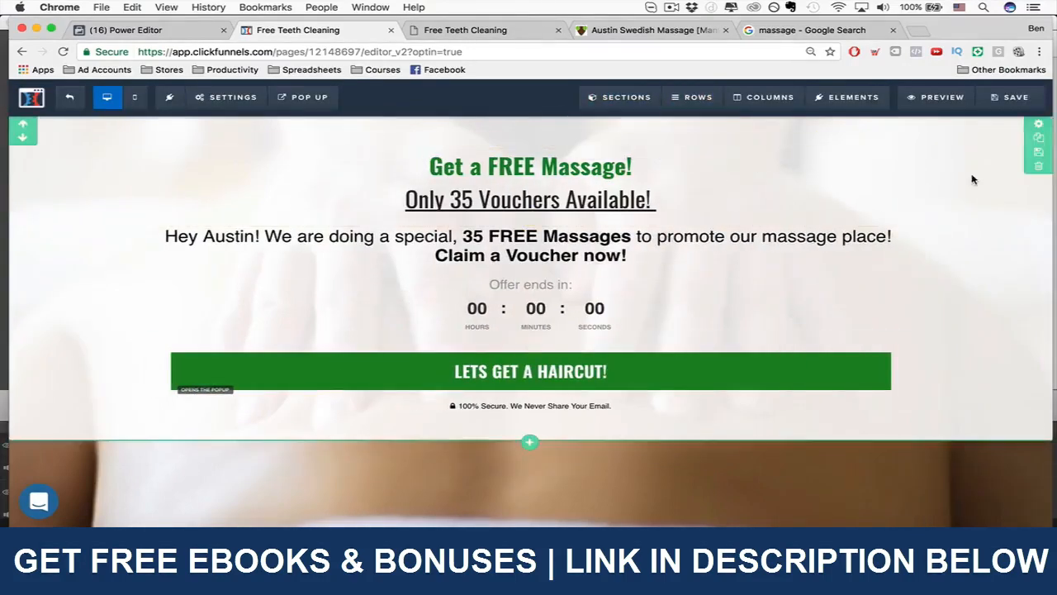
left_click(1038, 124)
left_click(1001, 289)
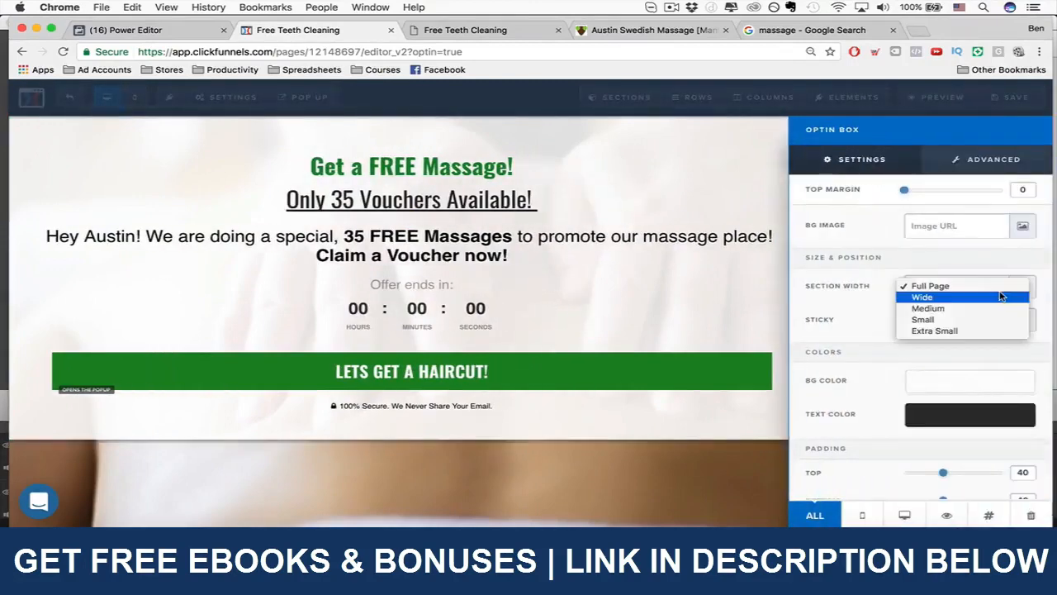
left_click(967, 331)
left_click(1014, 324)
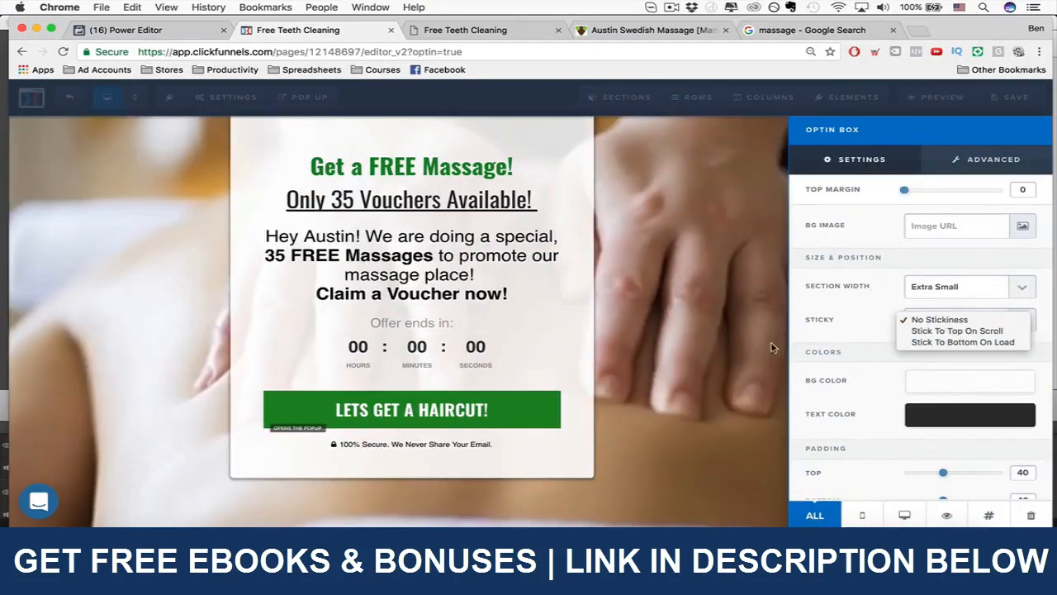
left_click(845, 321)
- Set the opt-in box's top padding to 35 and bottom padding to 30, and view its advanced style settings
scroll(925, 372, "down", 2)
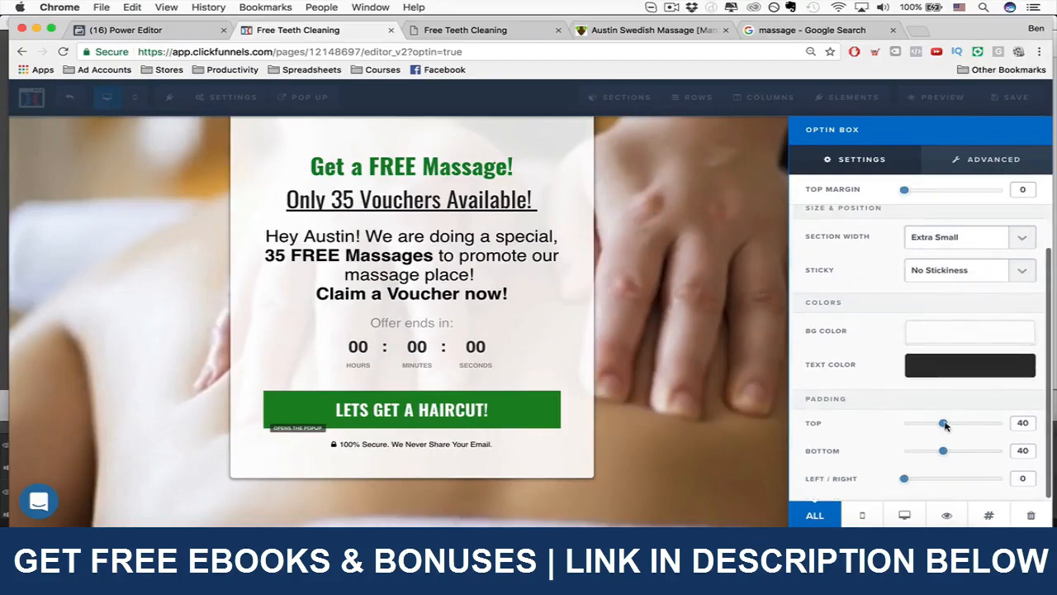
left_click_drag(944, 424, 894, 479)
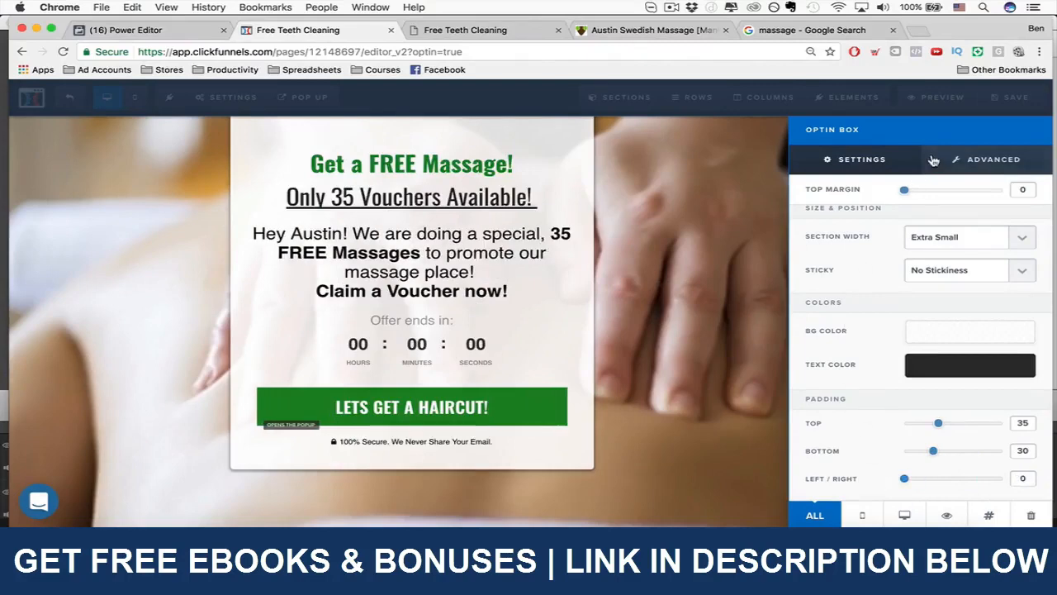
left_click(933, 160)
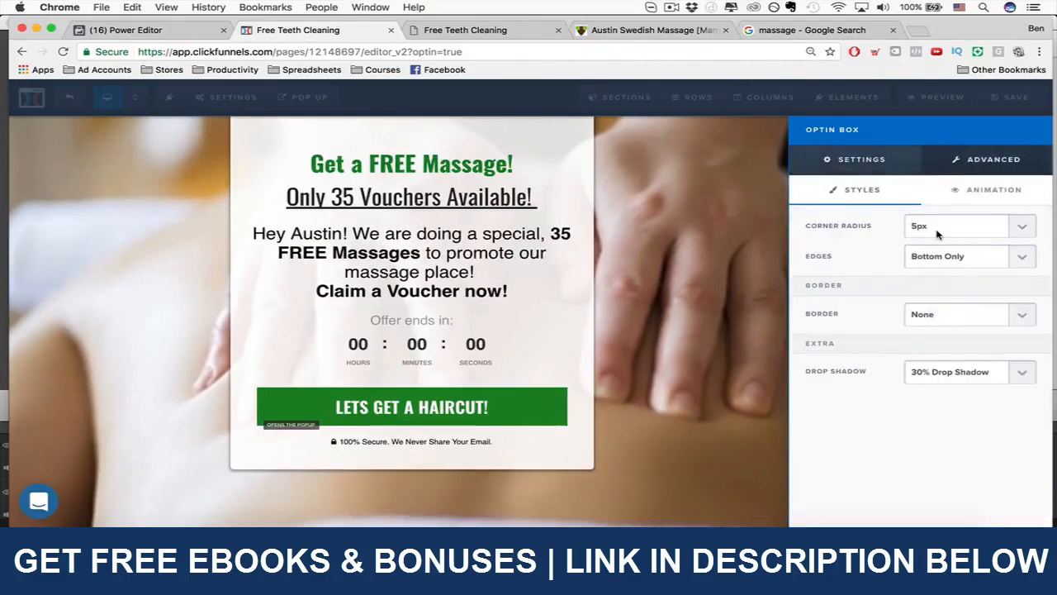
left_click(713, 293)
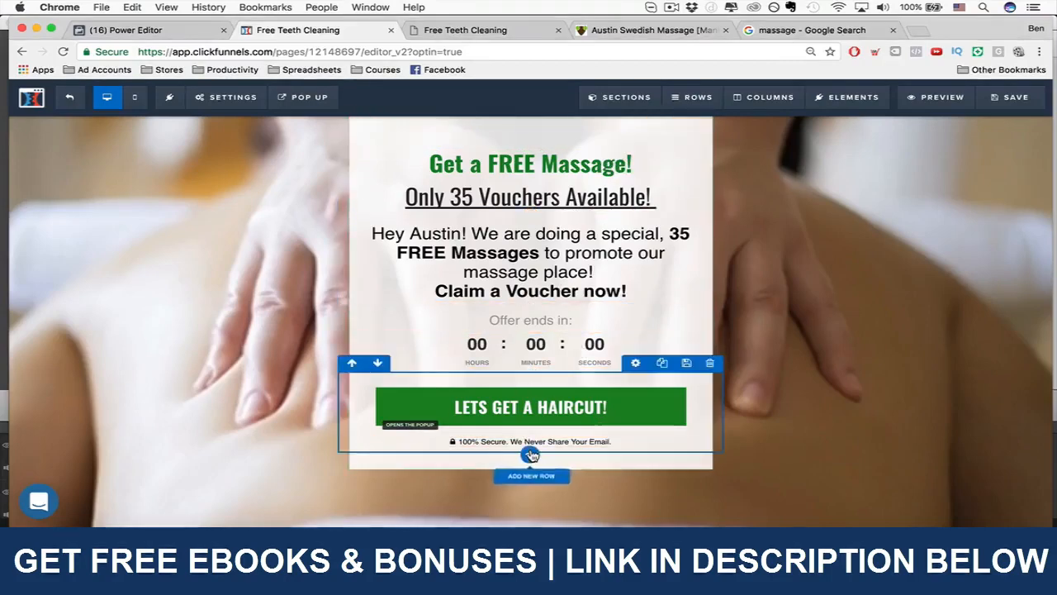
- View the layout choices for adding a new row and a new section below the opt-in box content
left_click(531, 440)
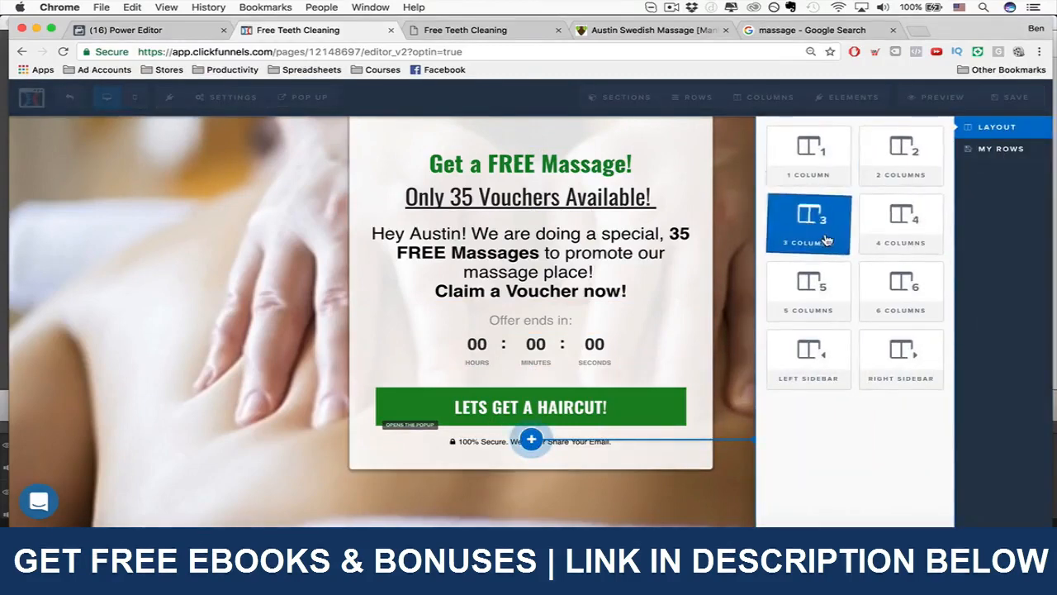
left_click(709, 301)
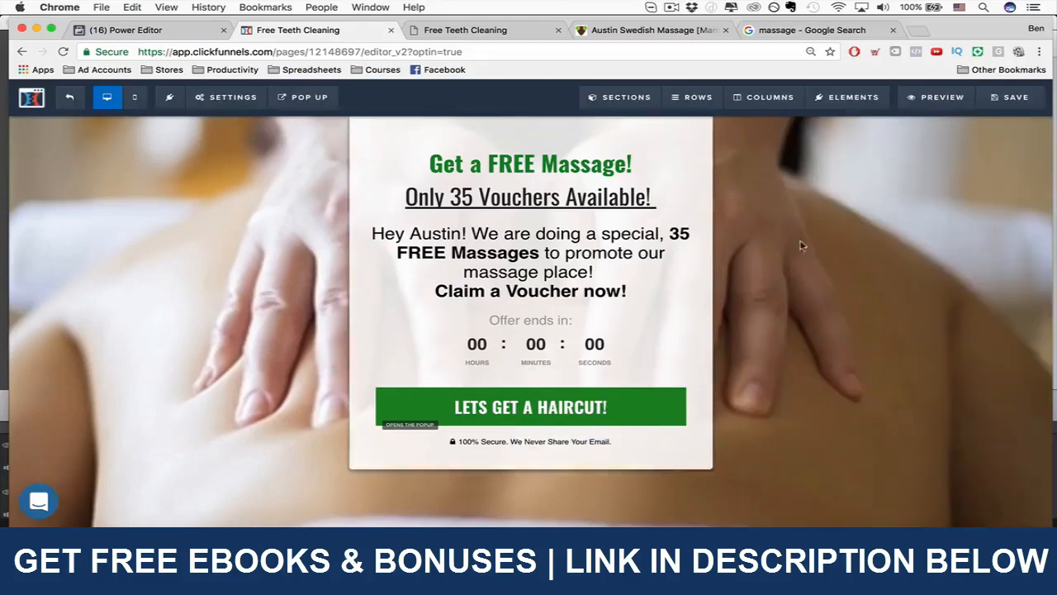
left_click(530, 469)
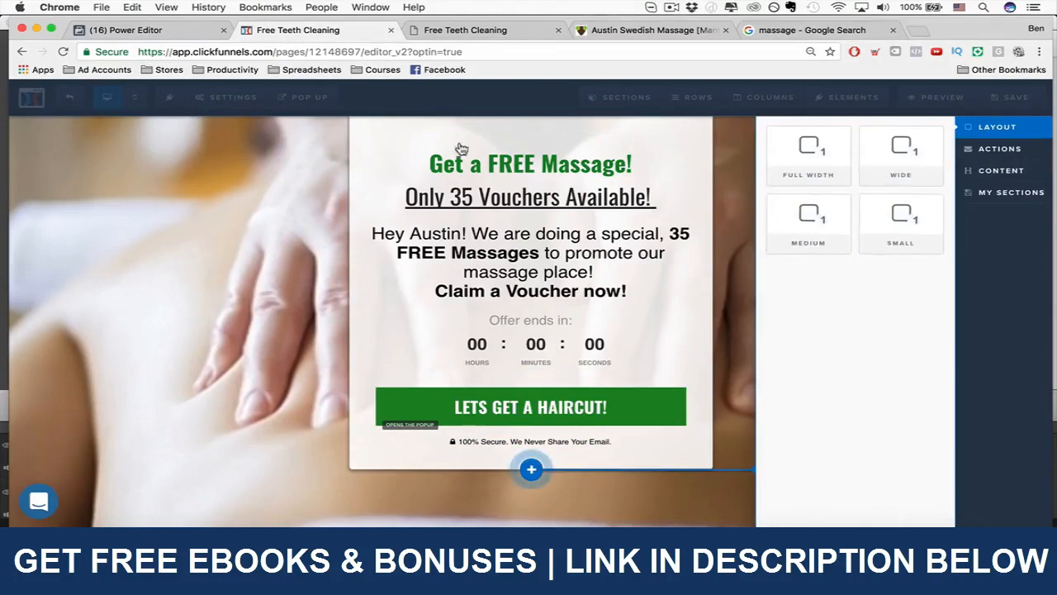
- Add a full-width section below the opt-in box and view the row layouts available for it
left_click(812, 150)
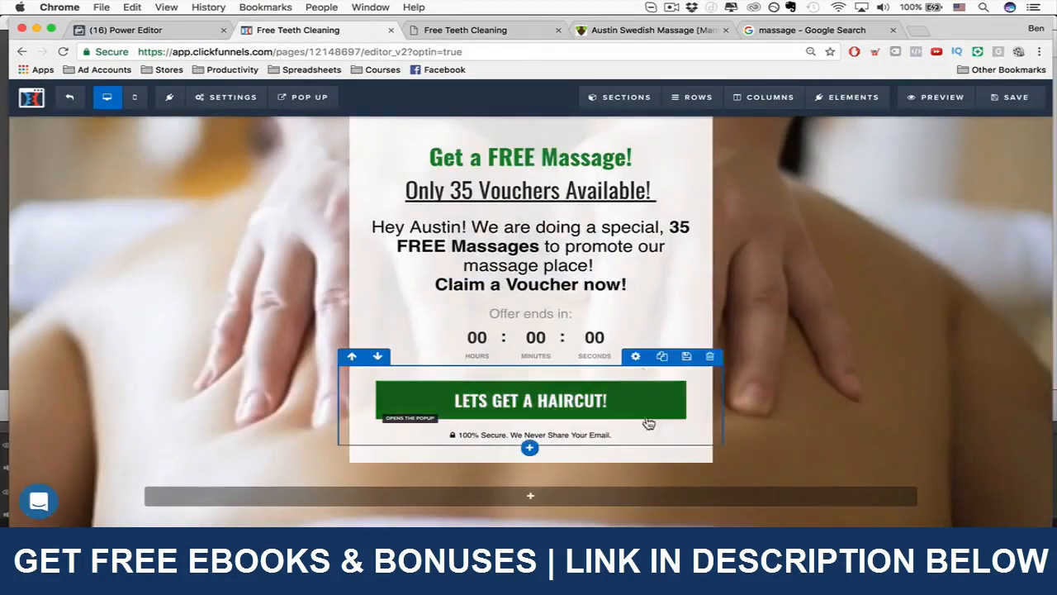
left_click(863, 500)
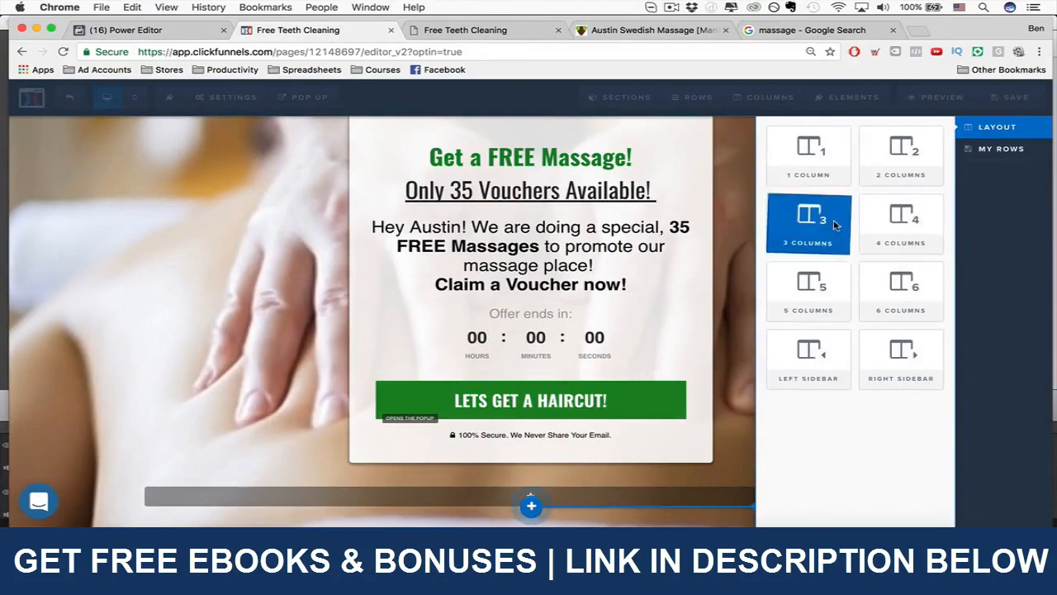
left_click(708, 213)
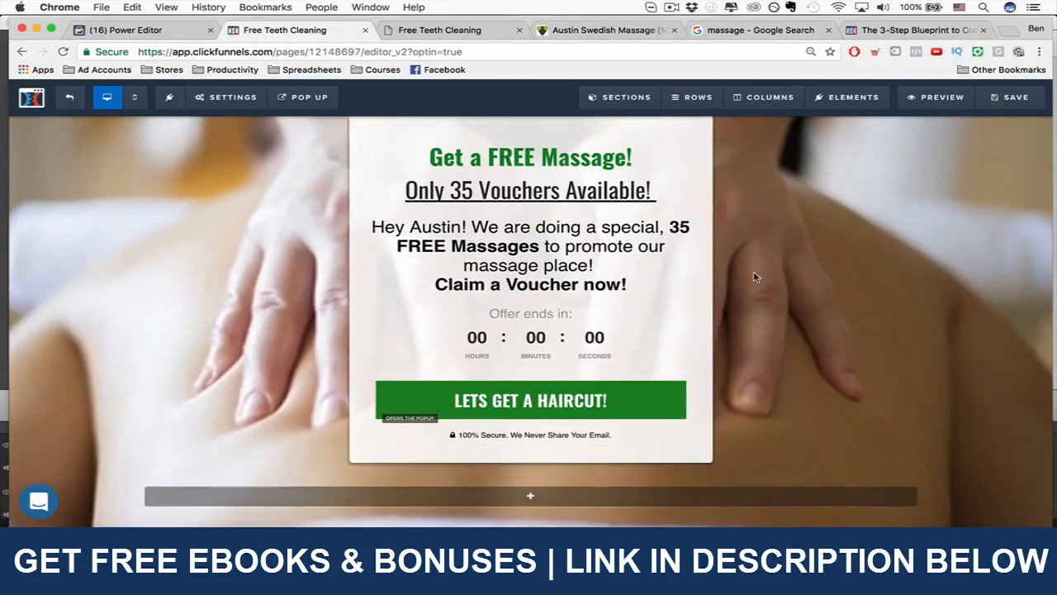
- View the row layout choices for the empty section and the list of rows already on the page
left_click(530, 495)
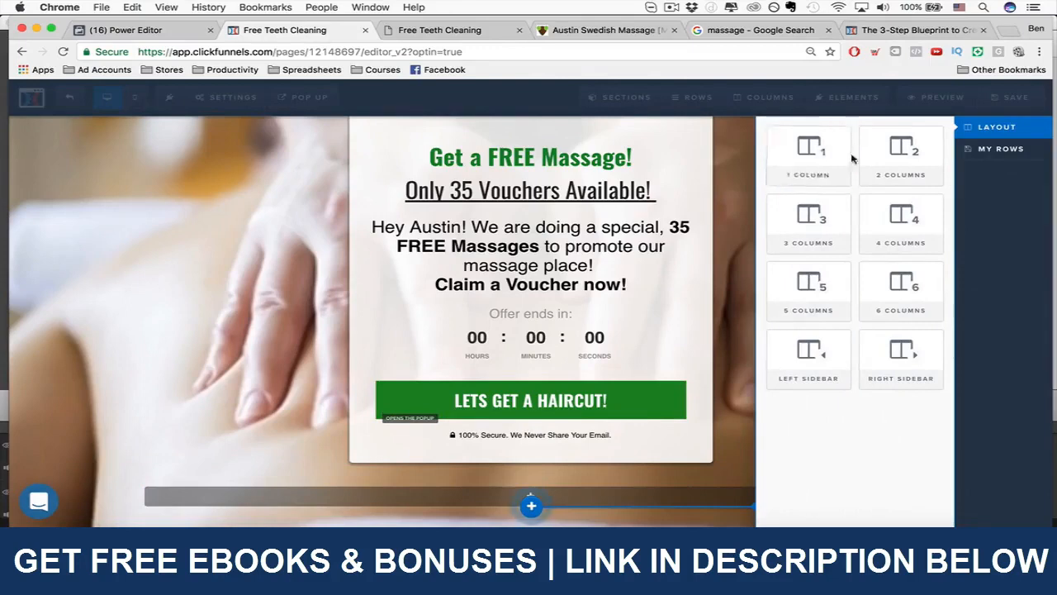
left_click(698, 96)
left_click(698, 143)
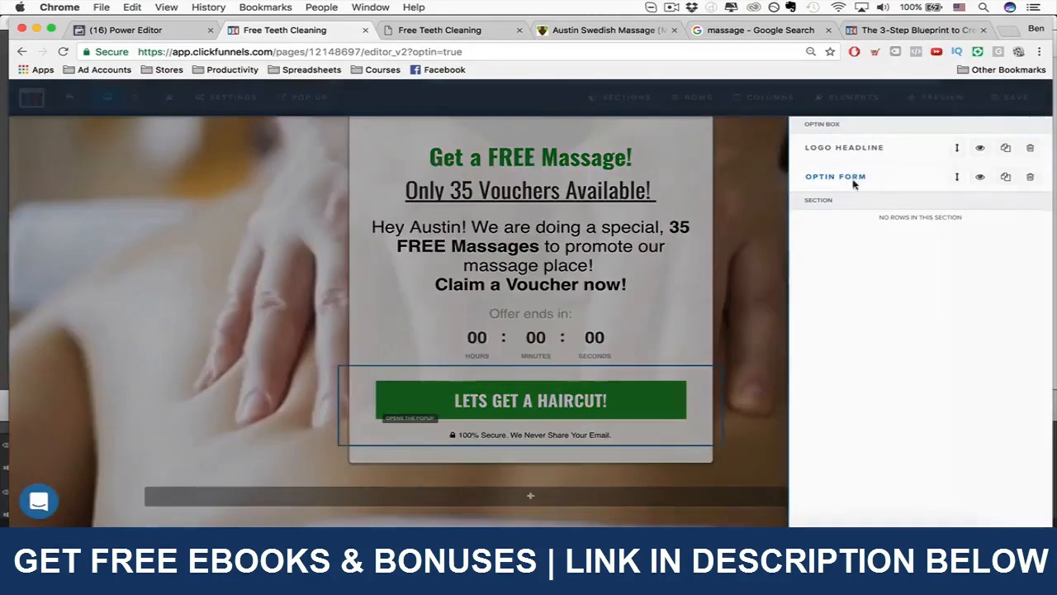
left_click(615, 218)
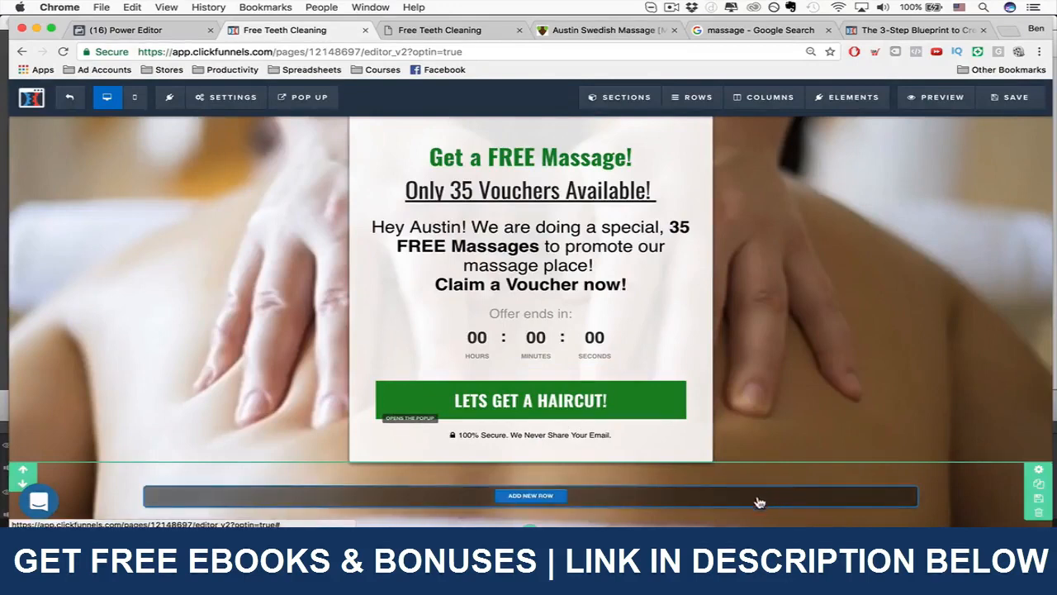
- Add a two-column row to the full-width section and place a headline element in its right column
left_click(531, 495)
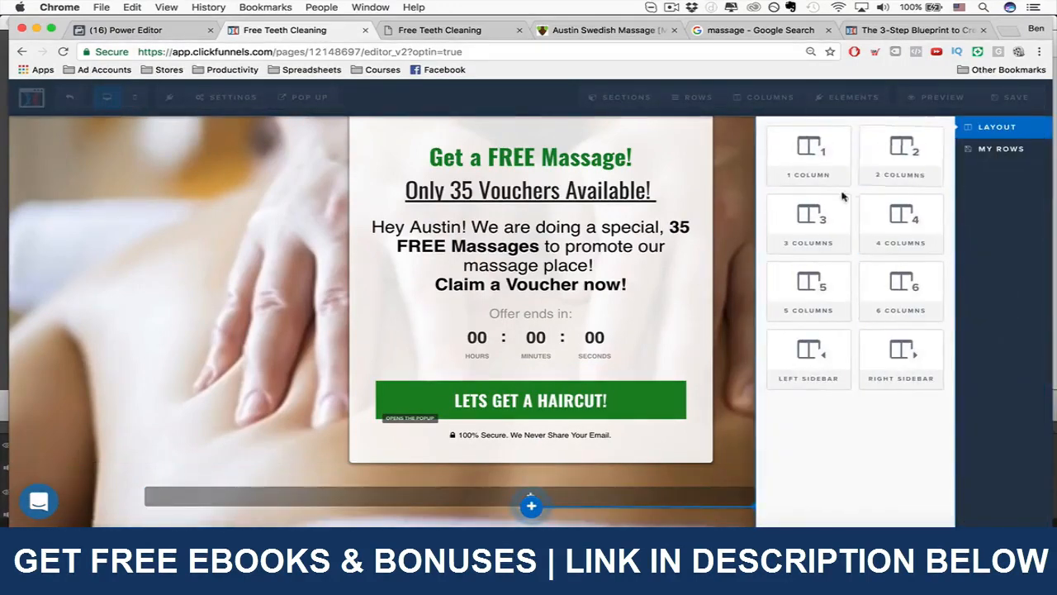
left_click(900, 157)
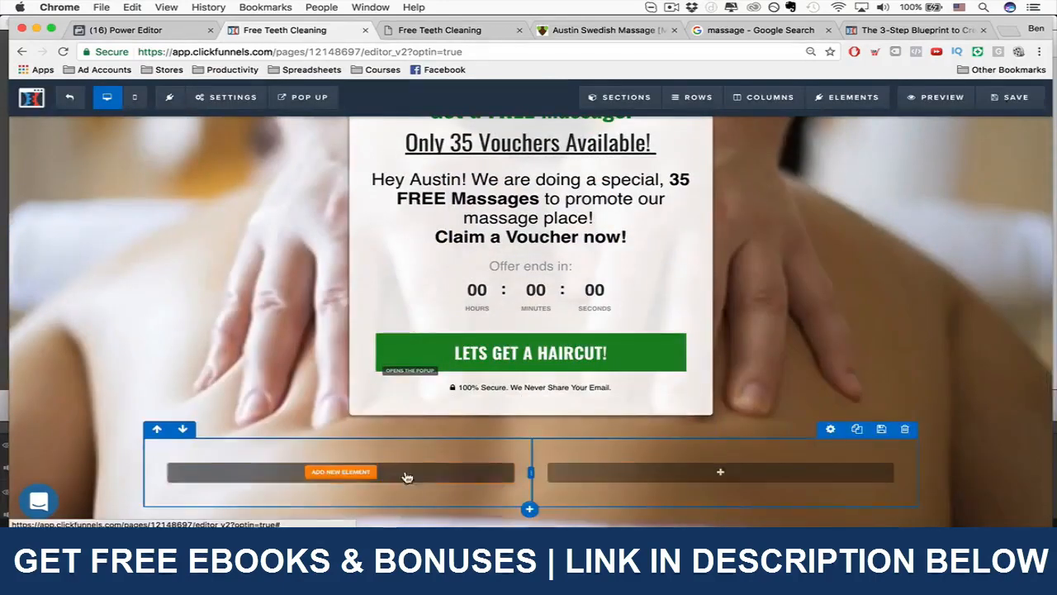
left_click(684, 483)
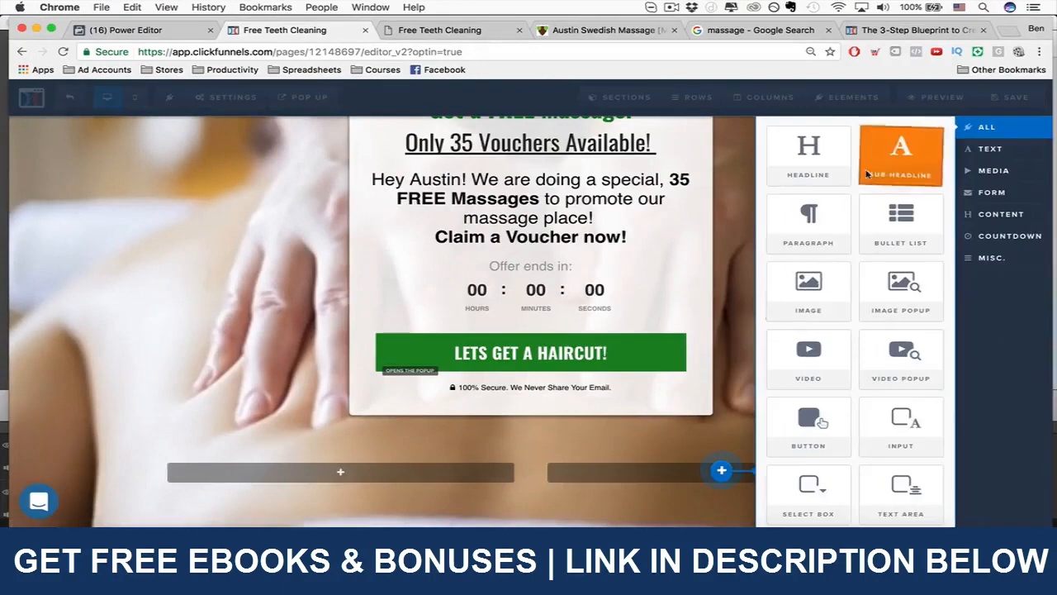
left_click(469, 477)
left_click(342, 483)
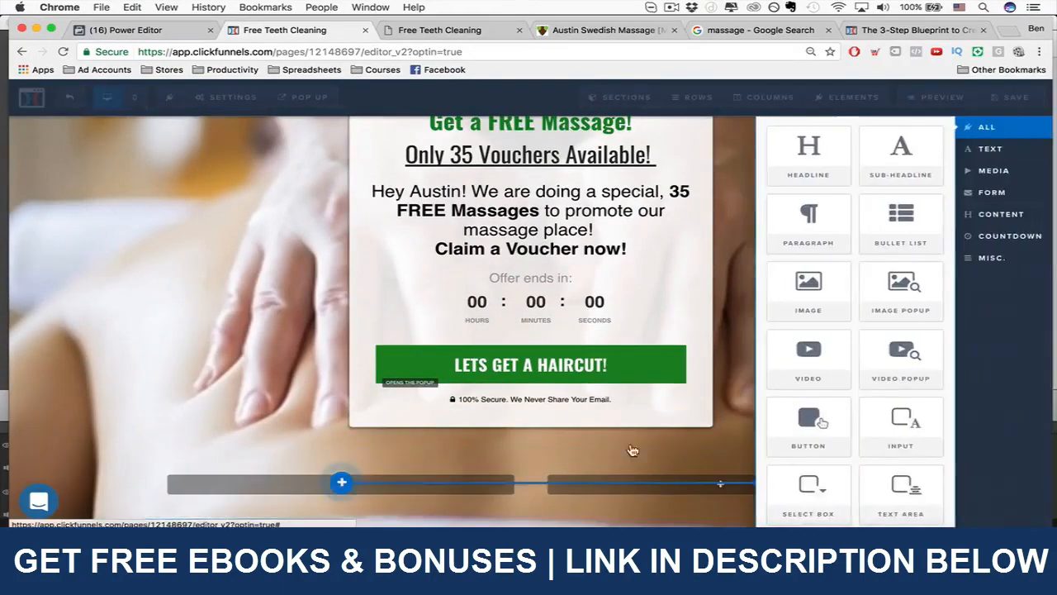
left_click(720, 484)
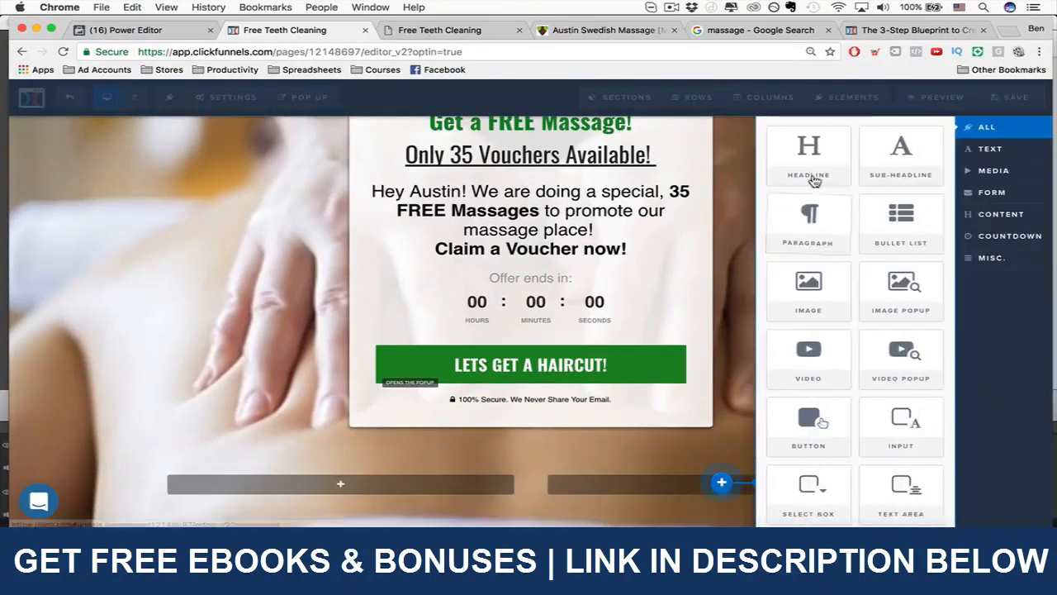
left_click(805, 161)
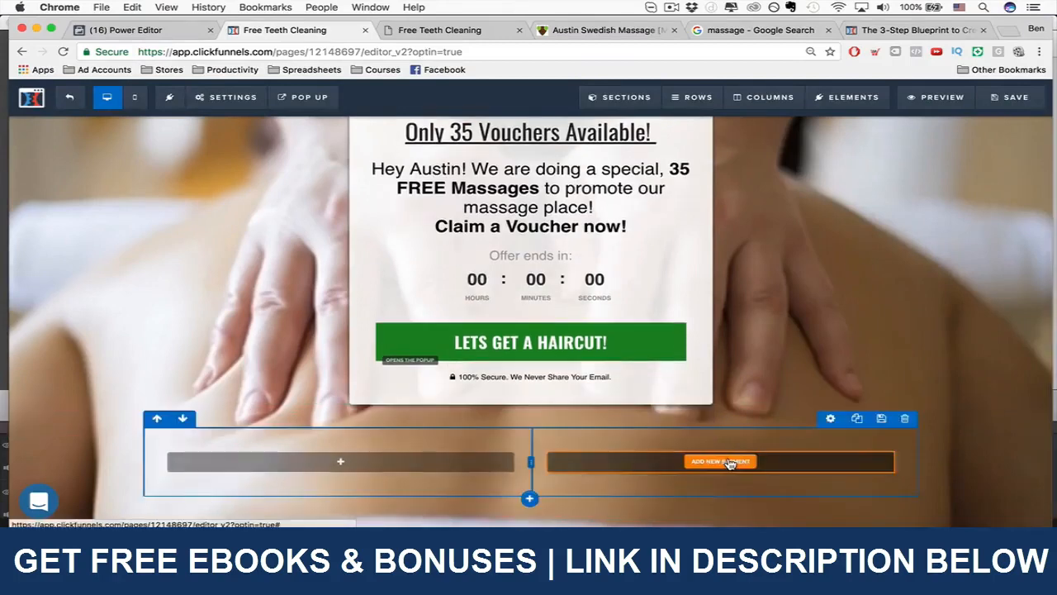
left_click(720, 460)
left_click(809, 157)
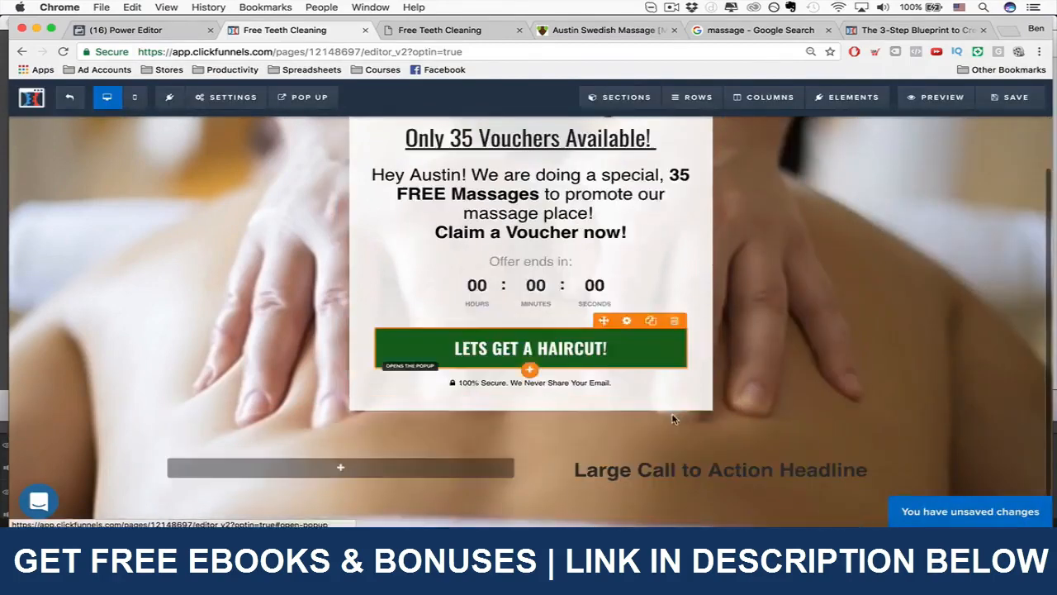
- Add an image element to the row's left column and view its settings and the uploaded images library
left_click(339, 459)
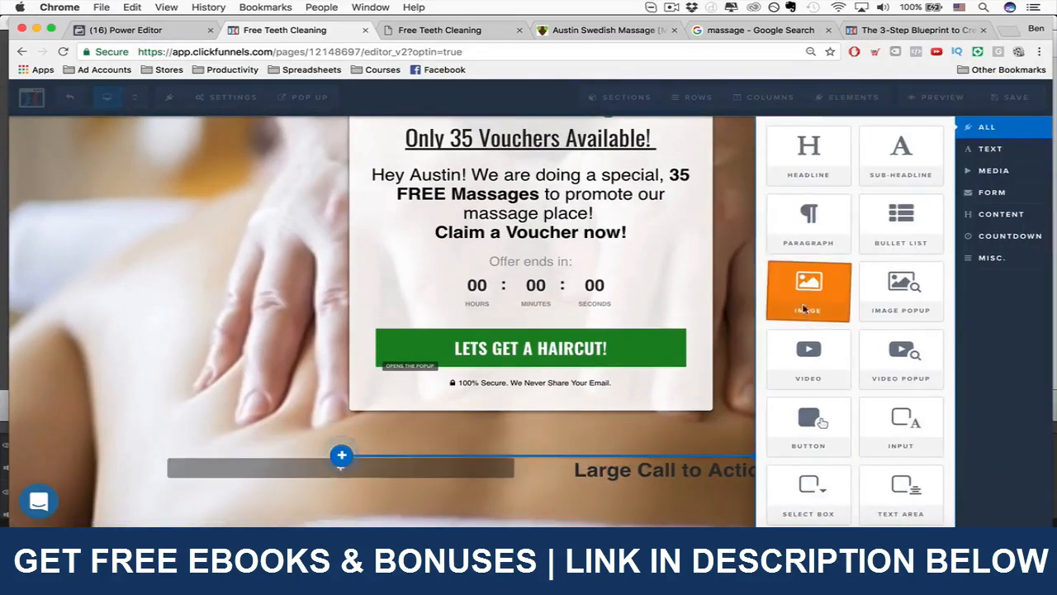
left_click(809, 297)
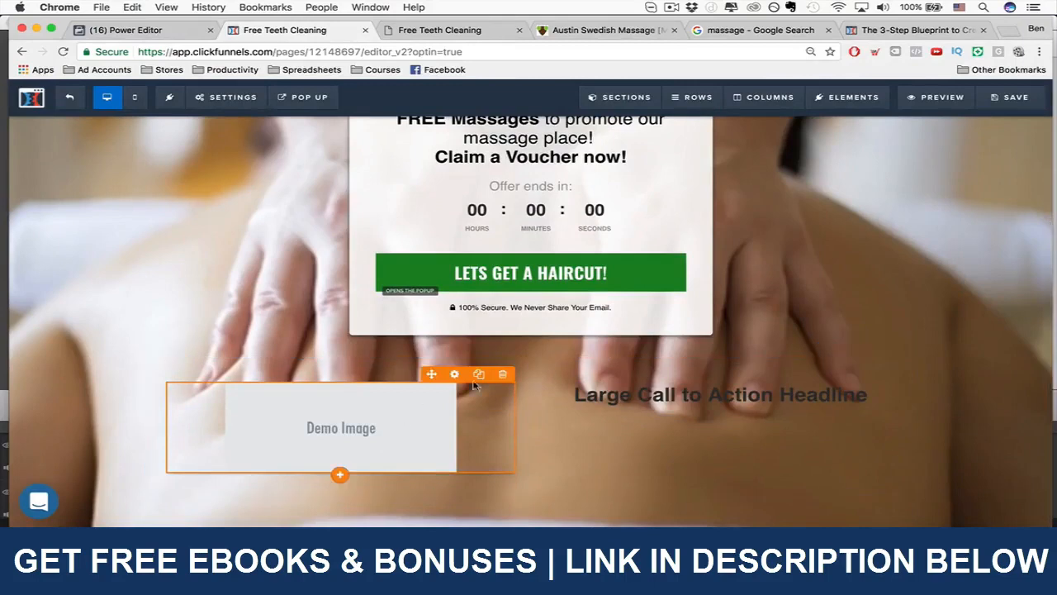
left_click(404, 421)
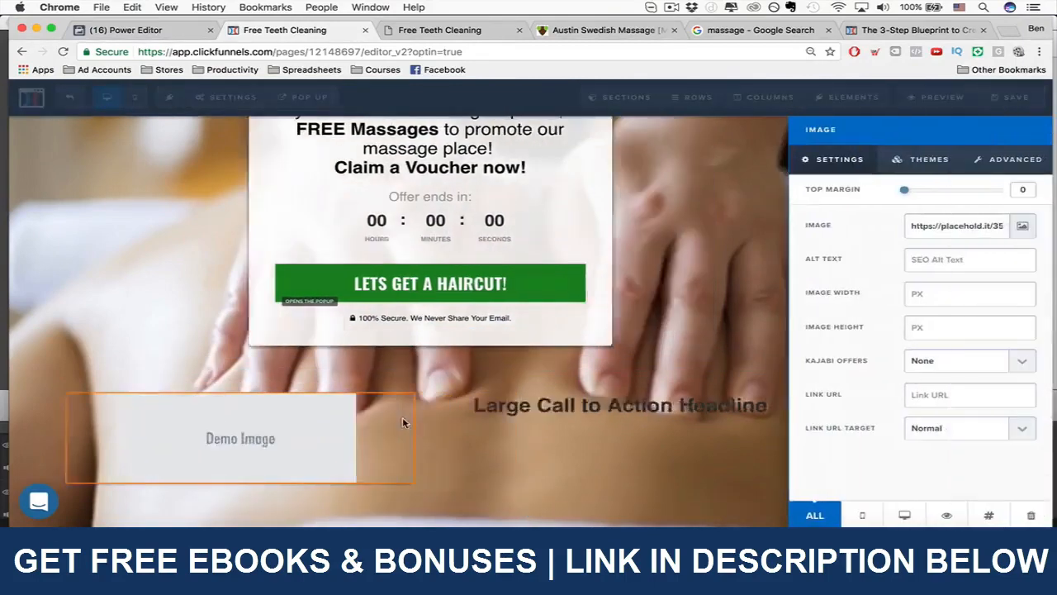
left_click(1024, 227)
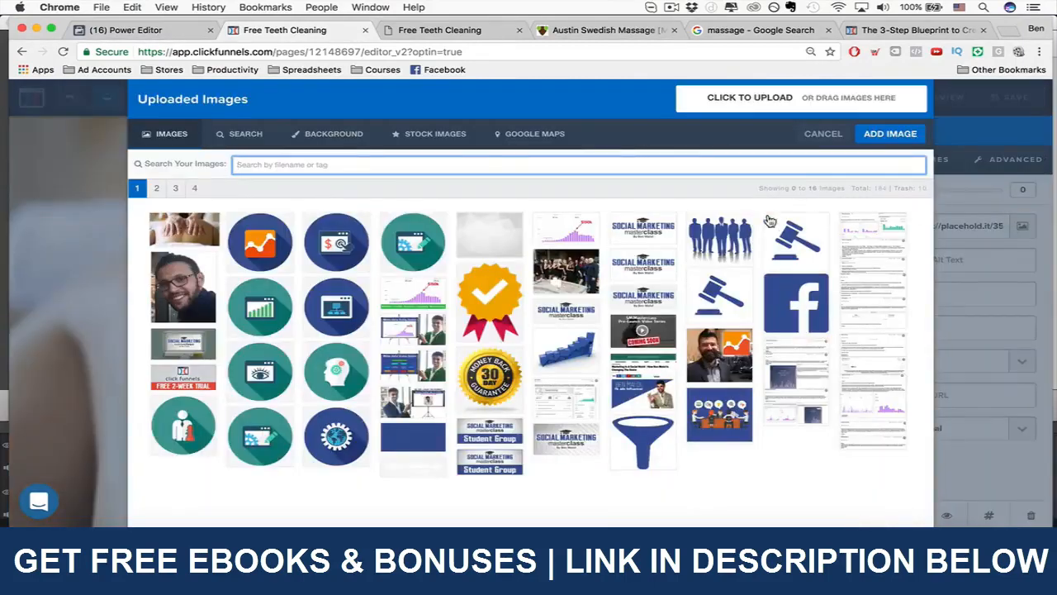
left_click(823, 134)
left_click(502, 343)
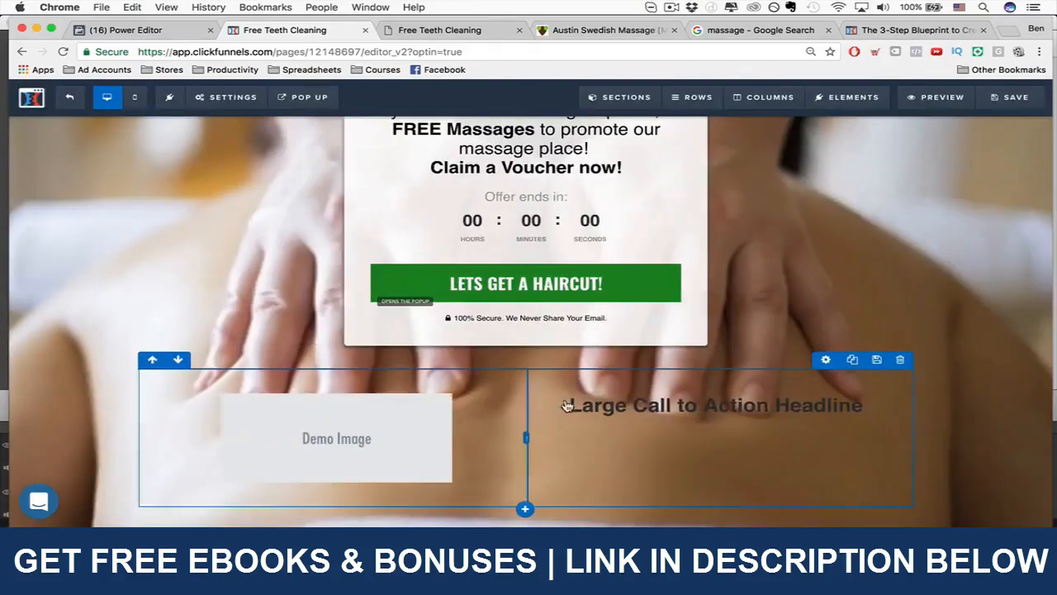
- Add a one-column row below the two-column row, and give the two-column row an opaque #eee5e5 background
left_click(529, 508)
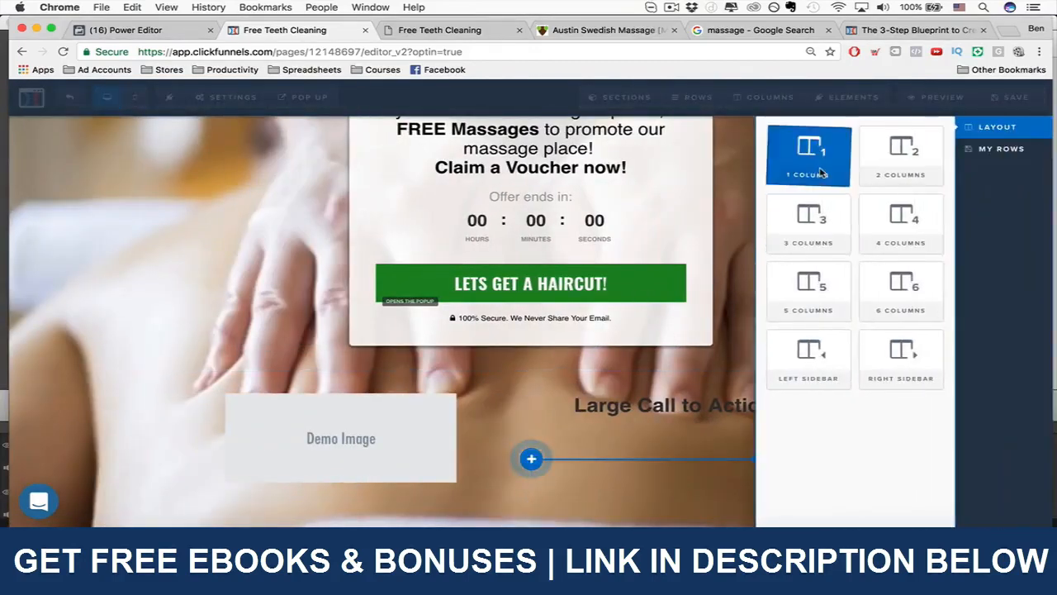
left_click(809, 157)
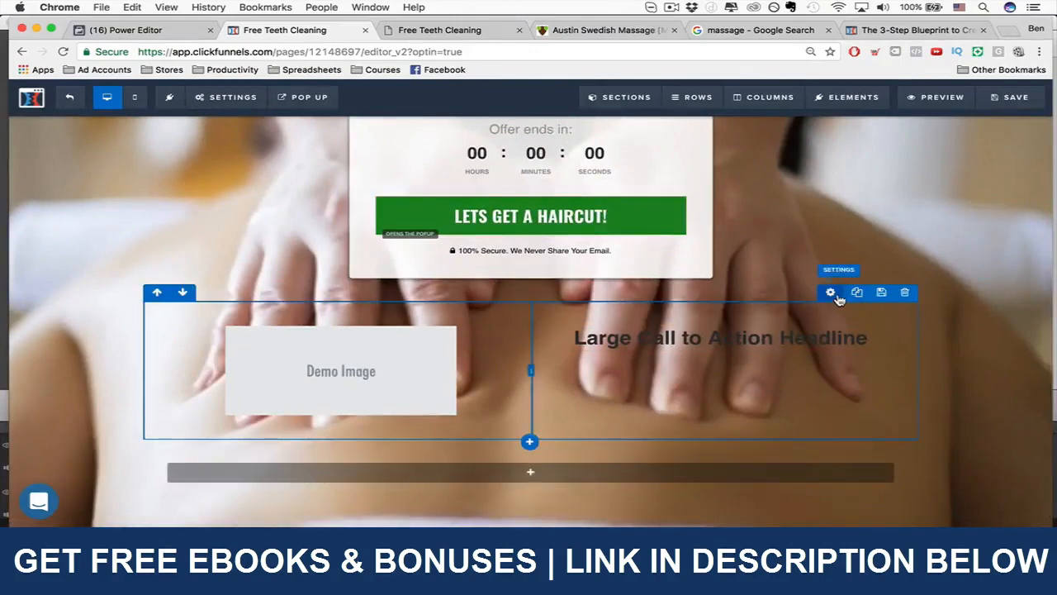
left_click(831, 293)
left_click(915, 297)
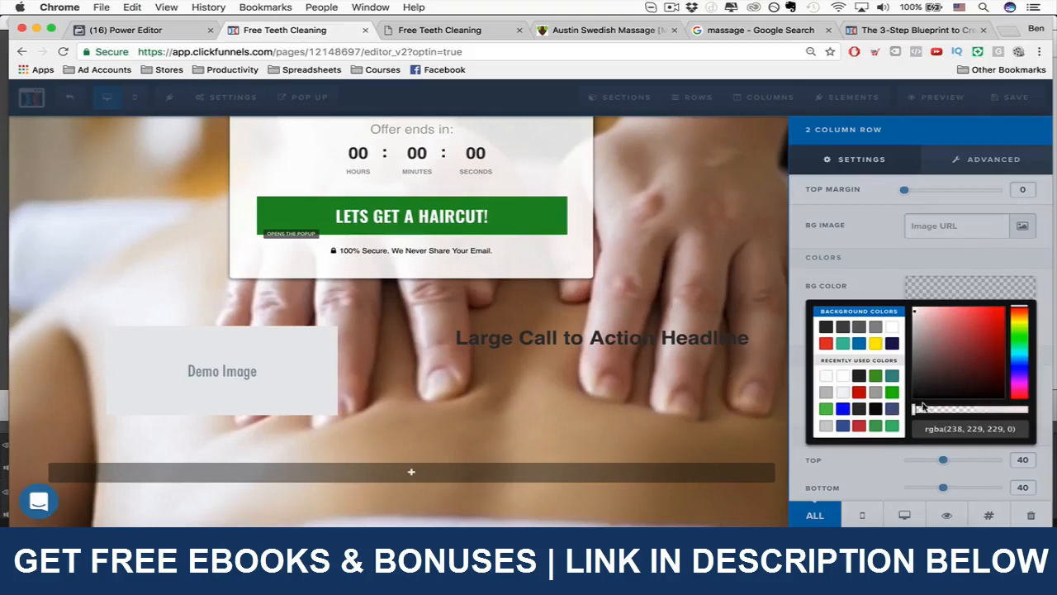
left_click_drag(919, 411, 1053, 414)
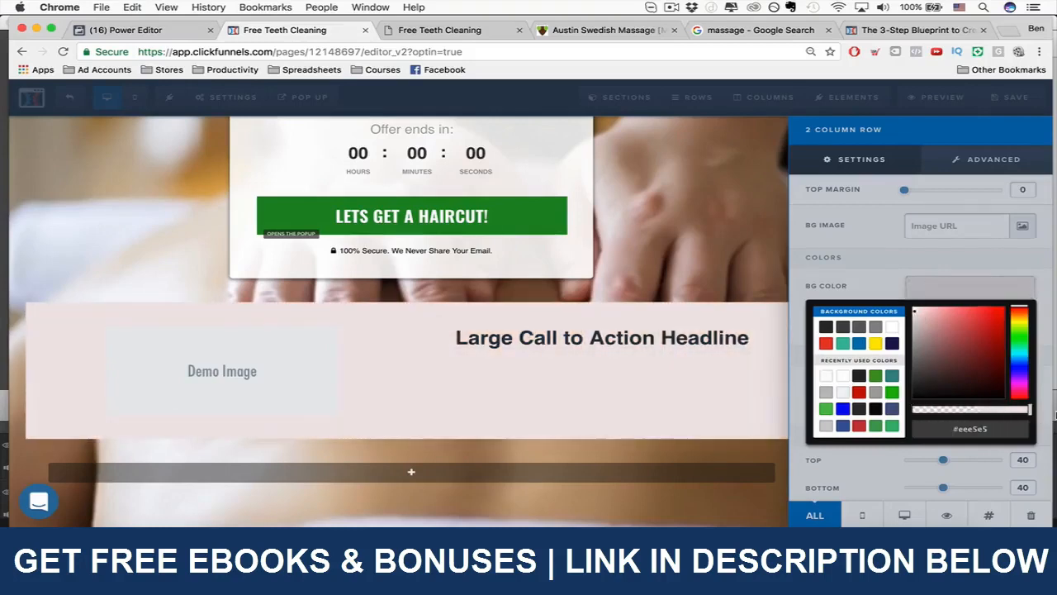
left_click(738, 429)
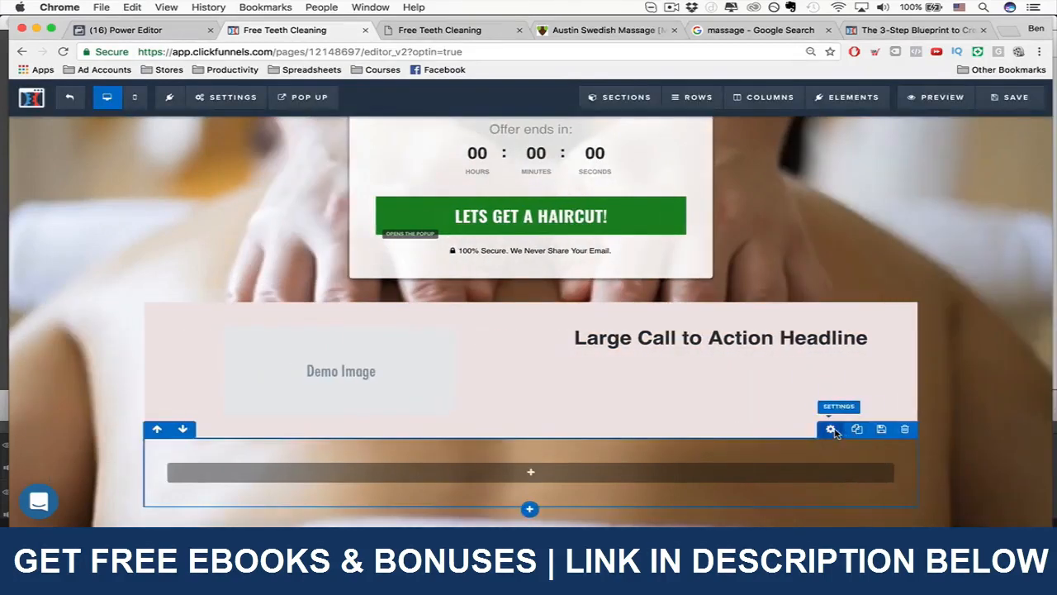
- Set the one-column row's background color to opaque black, #000000
left_click(831, 430)
left_click(954, 291)
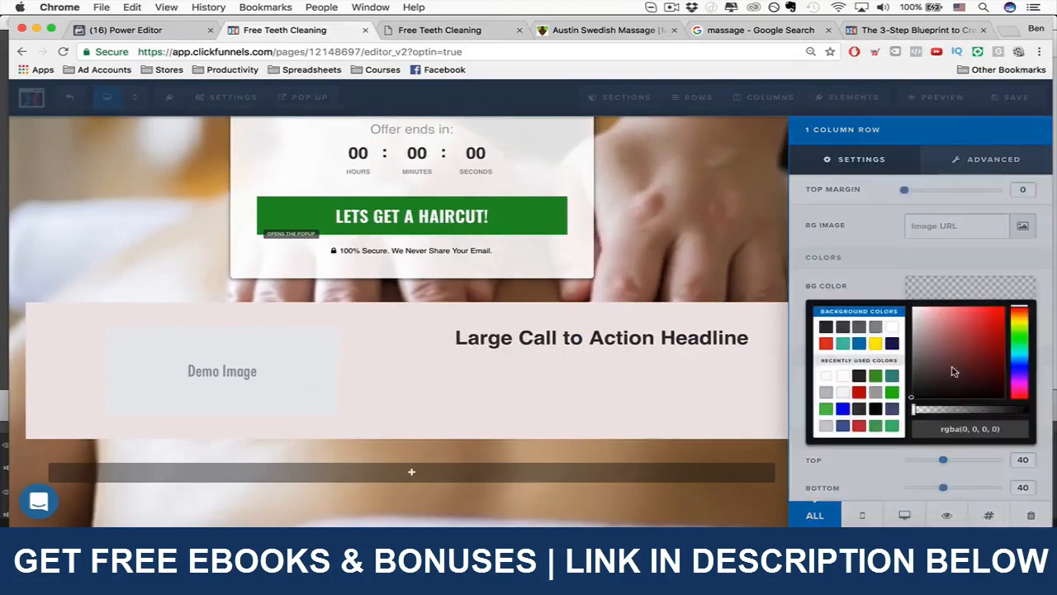
left_click_drag(959, 410, 1055, 423)
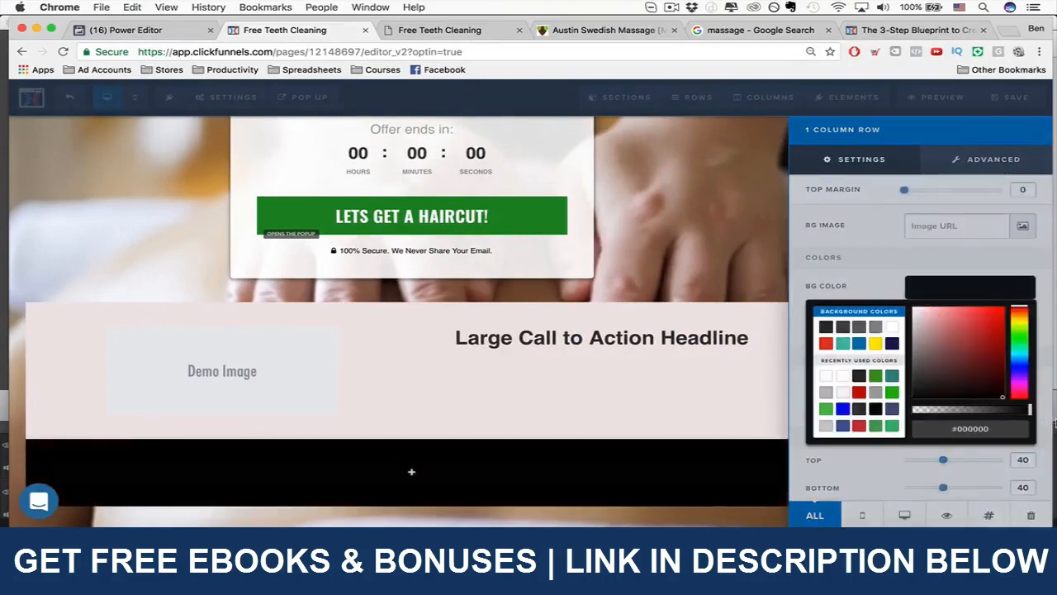
left_click(648, 427)
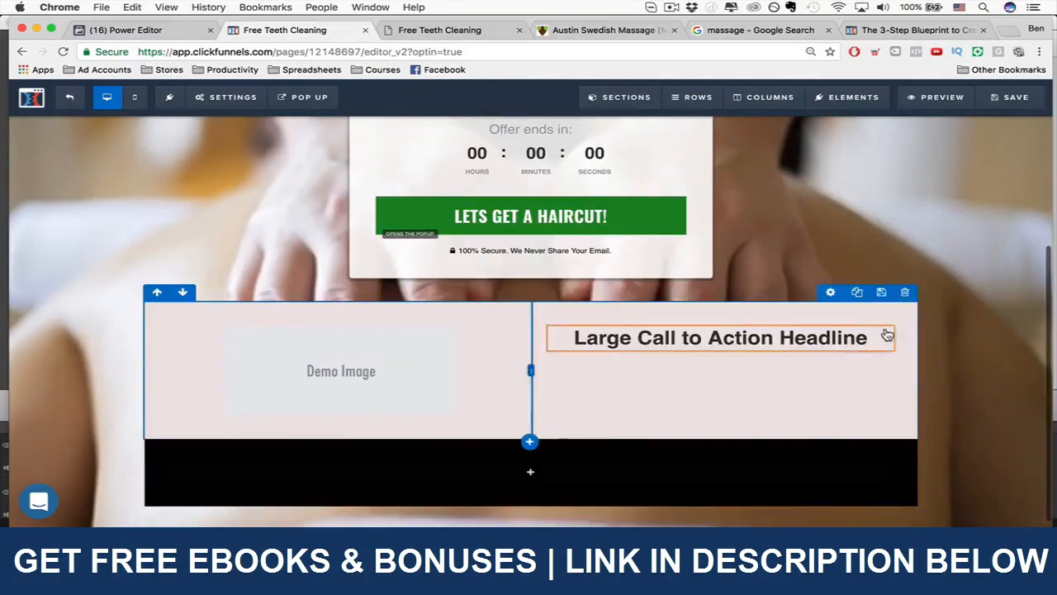
- Delete the two-column row and the whole full-width section below the opt-in box
left_click(905, 292)
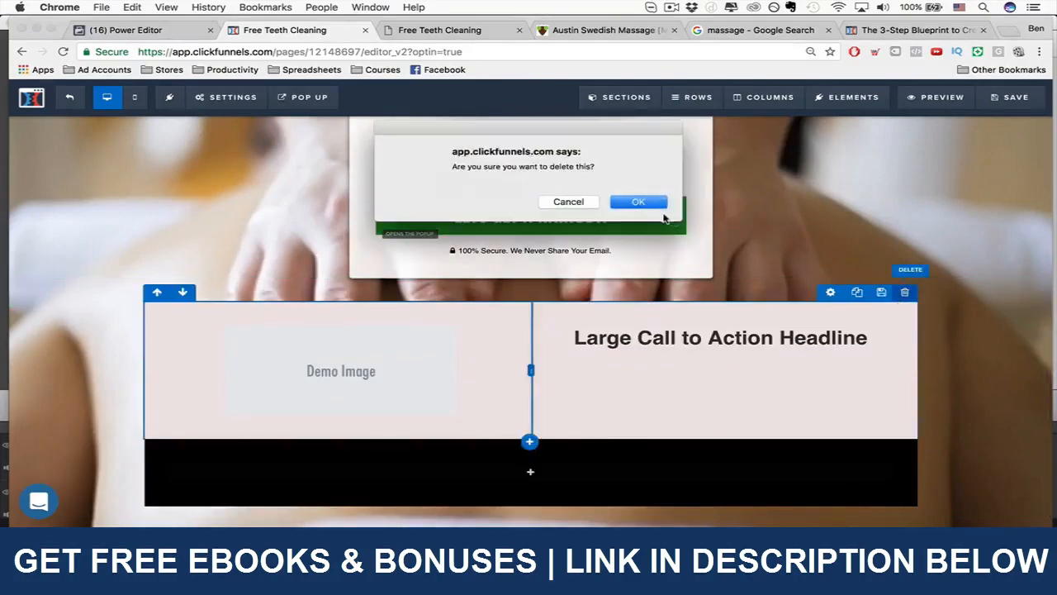
left_click(649, 203)
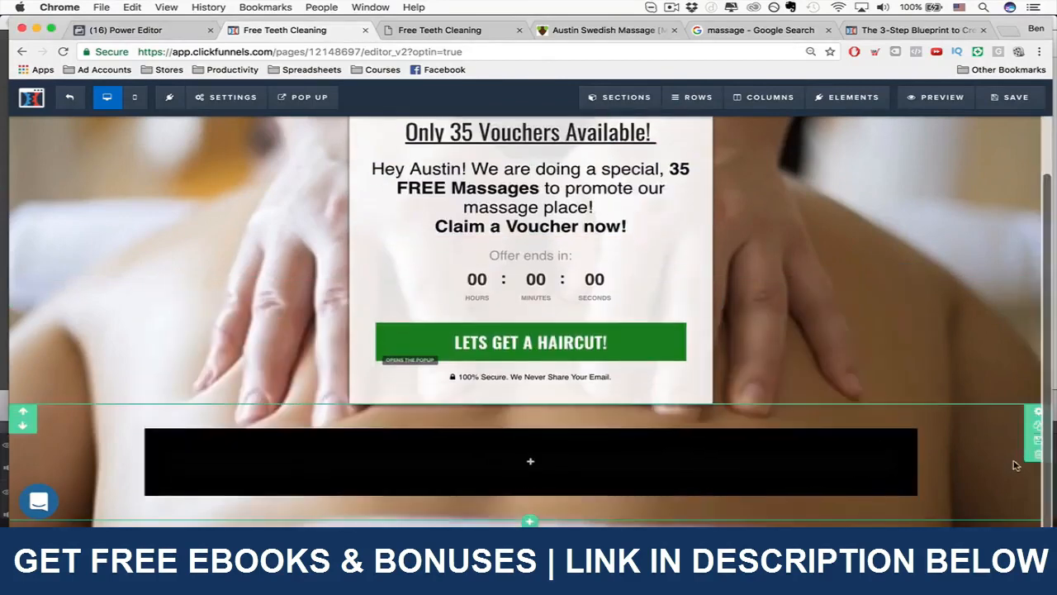
left_click(1038, 454)
left_click(650, 208)
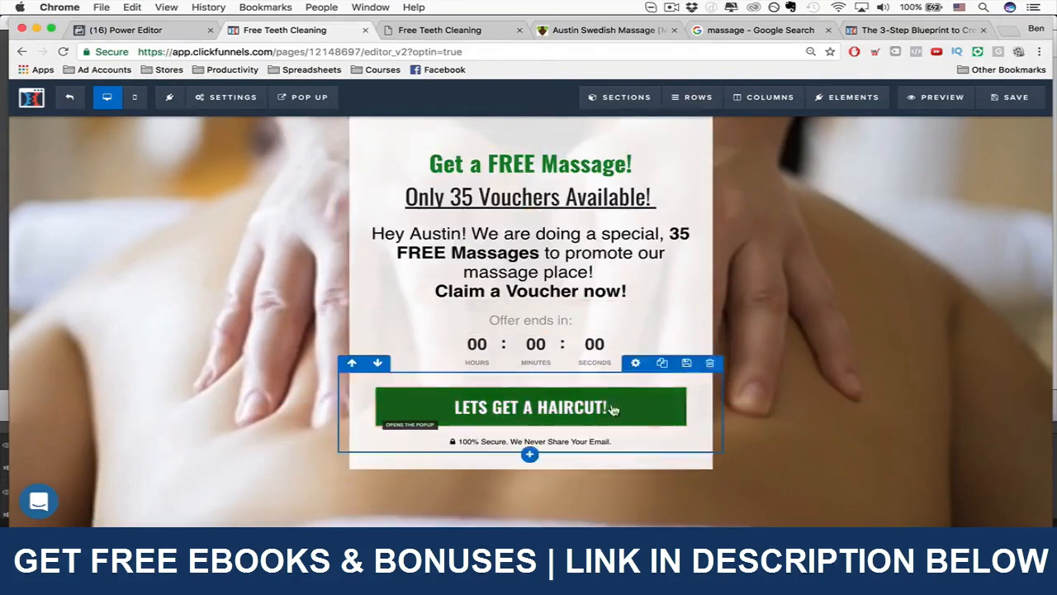
- Change the green opt-in button's text to "LETS GET A MASSAGE!"
left_click(627, 380)
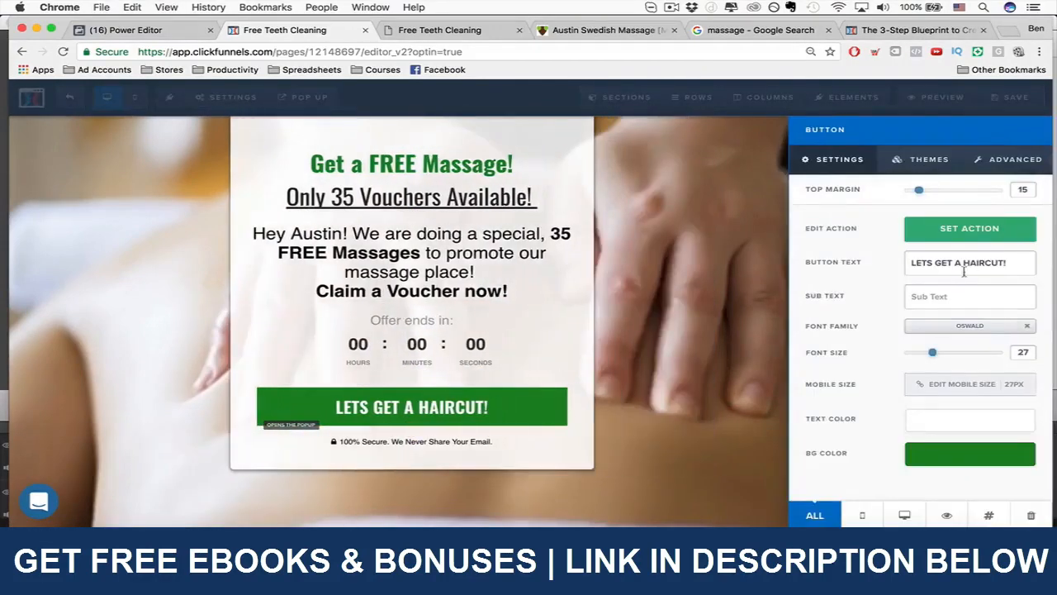
type("MAA")
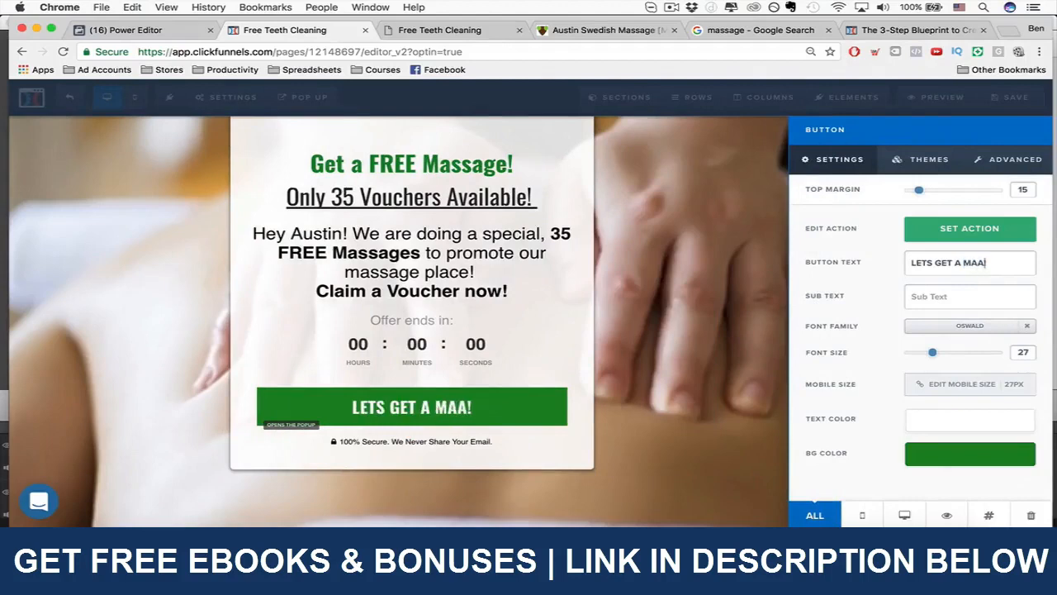
type("SSAGE")
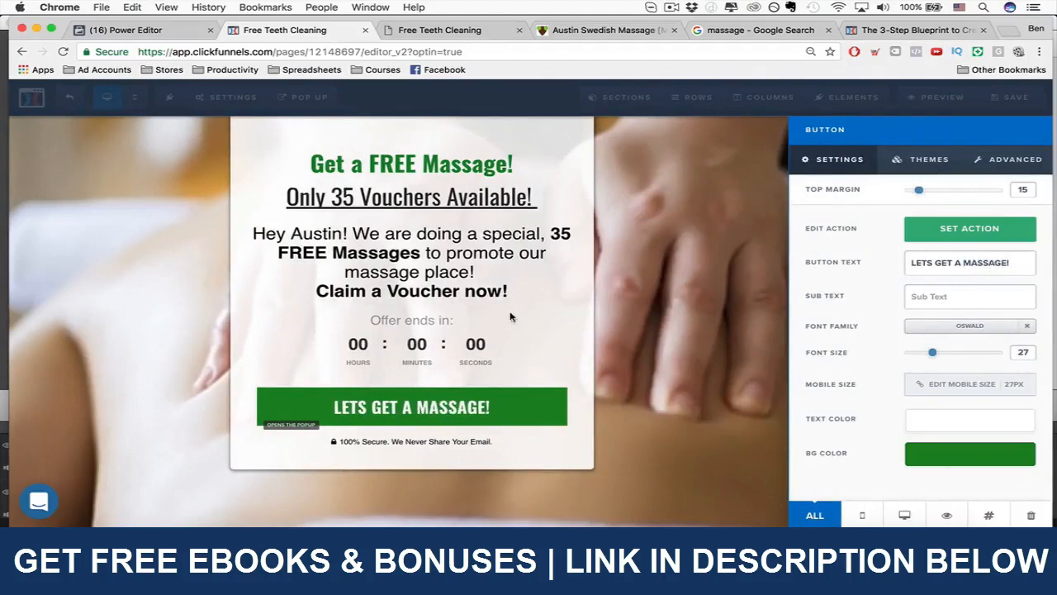
left_click(510, 316)
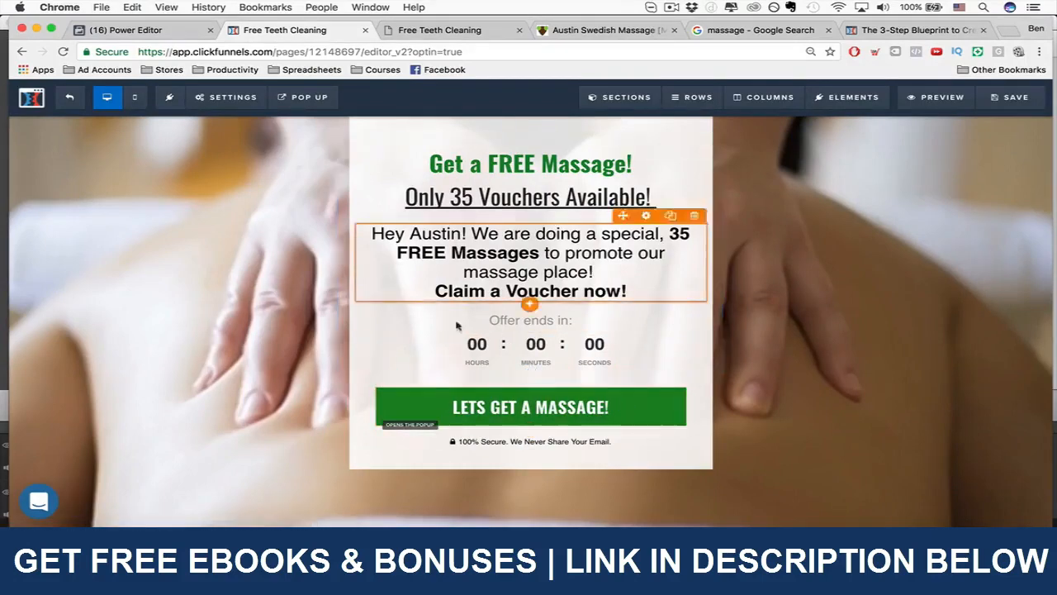
- View the action choices available for the green opt-in button
left_click(626, 381)
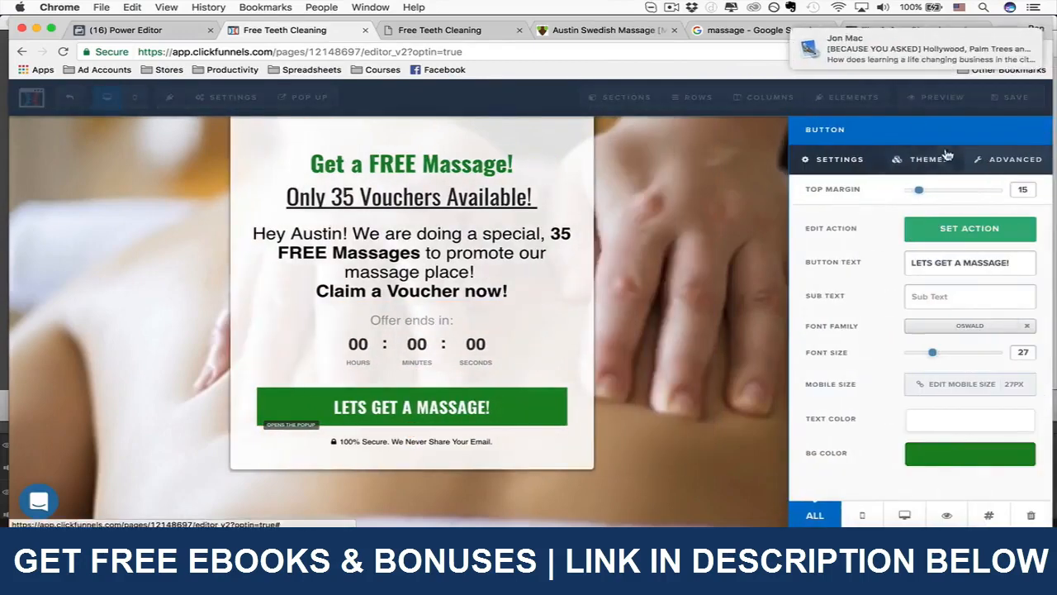
left_click(970, 228)
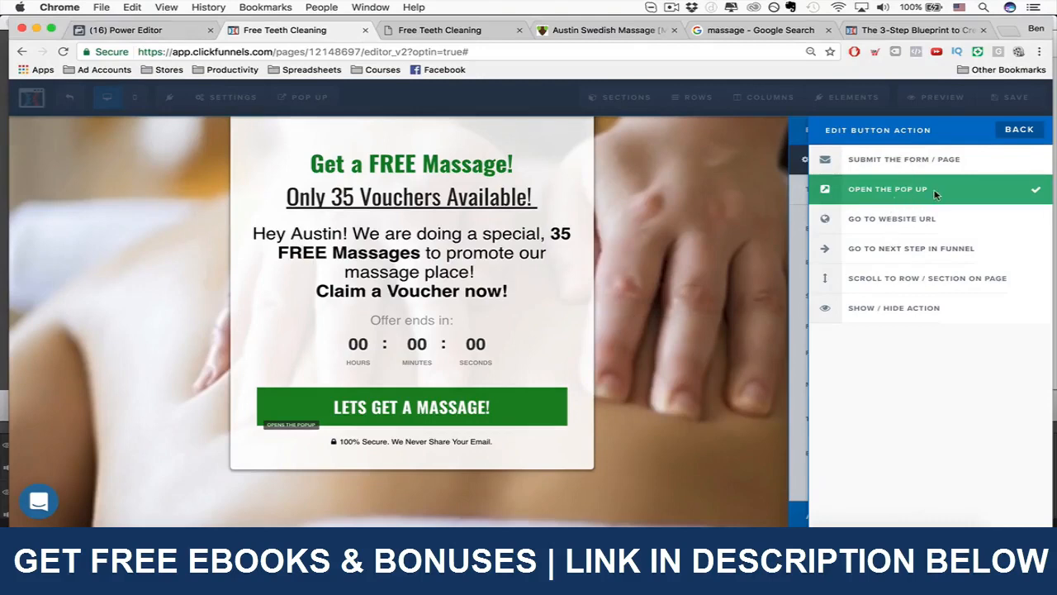
- Close the button action choices, then show the opt-in pop-up to examine its voucher form and close it
left_click(690, 235)
left_click(302, 97)
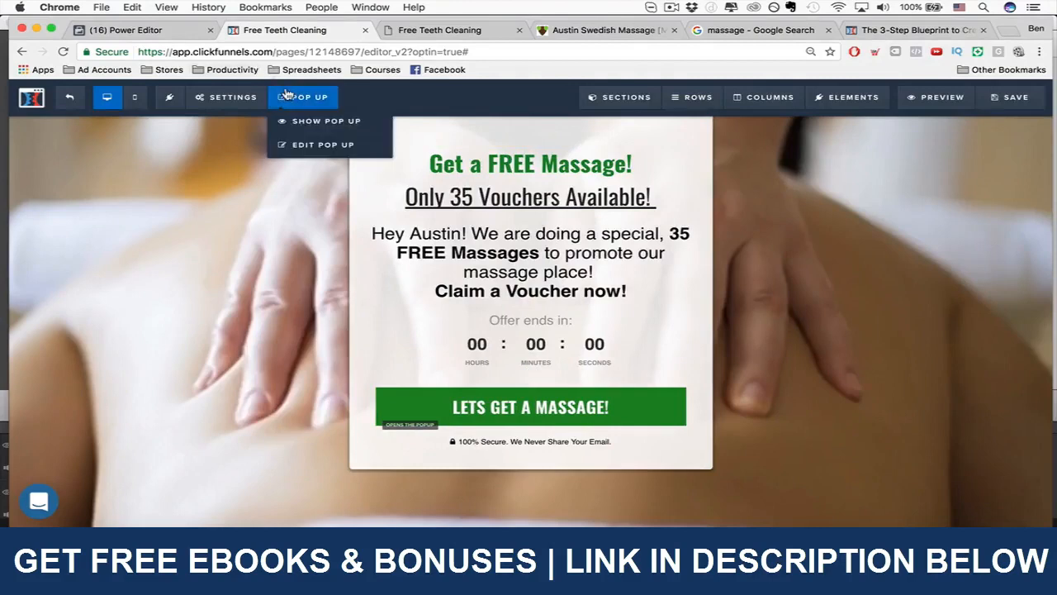
left_click(289, 122)
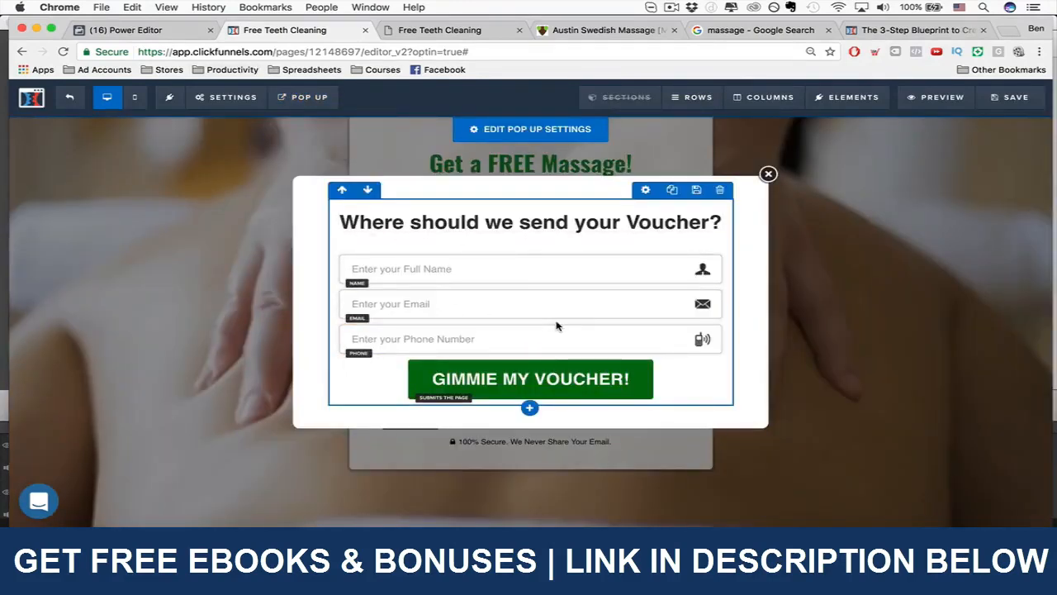
left_click(768, 173)
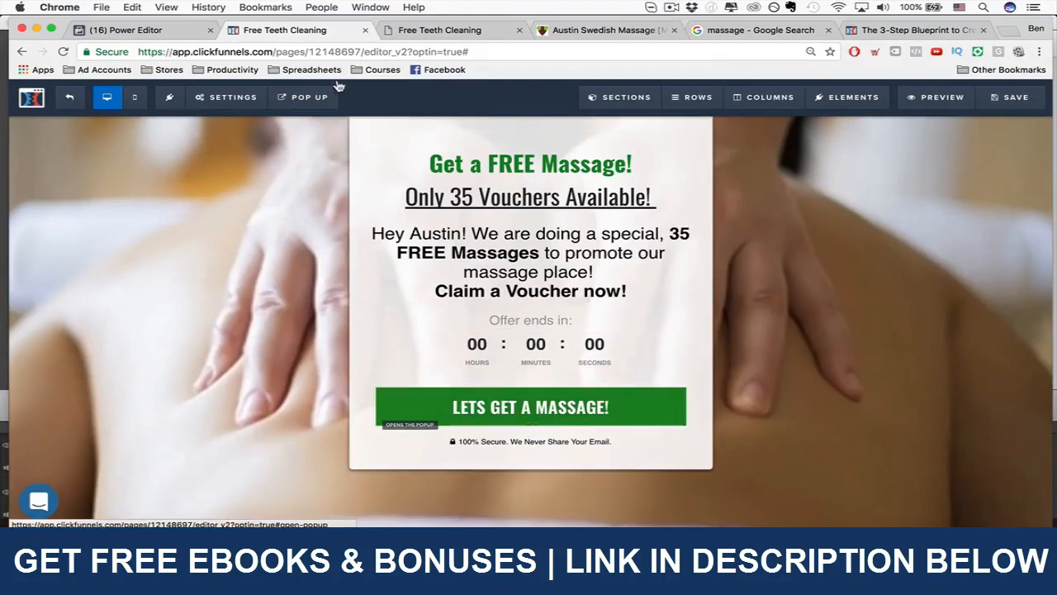
- Show the opt-in pop-up again, check the settings of its "GIMMIE MY VOUCHER!" button, and close the pop-up
mouse_move(305, 97)
left_click(326, 118)
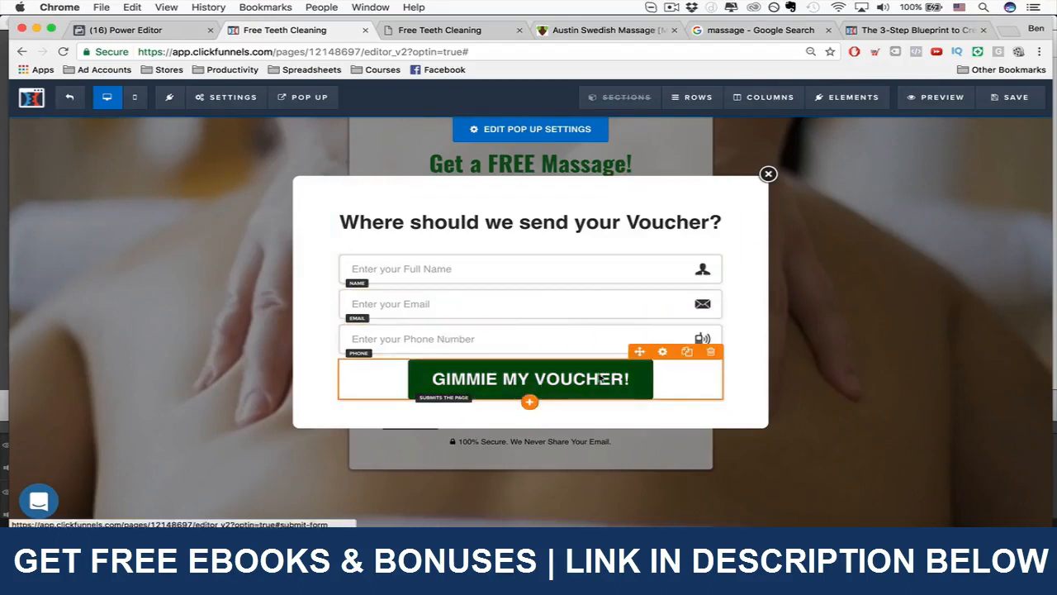
left_click(662, 352)
left_click(379, 390)
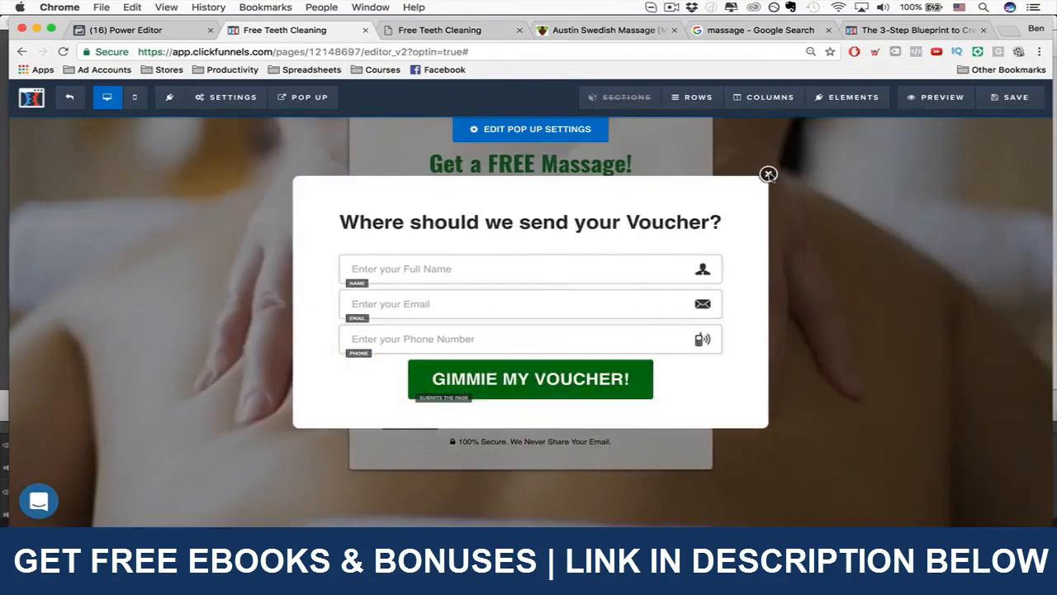
left_click(768, 174)
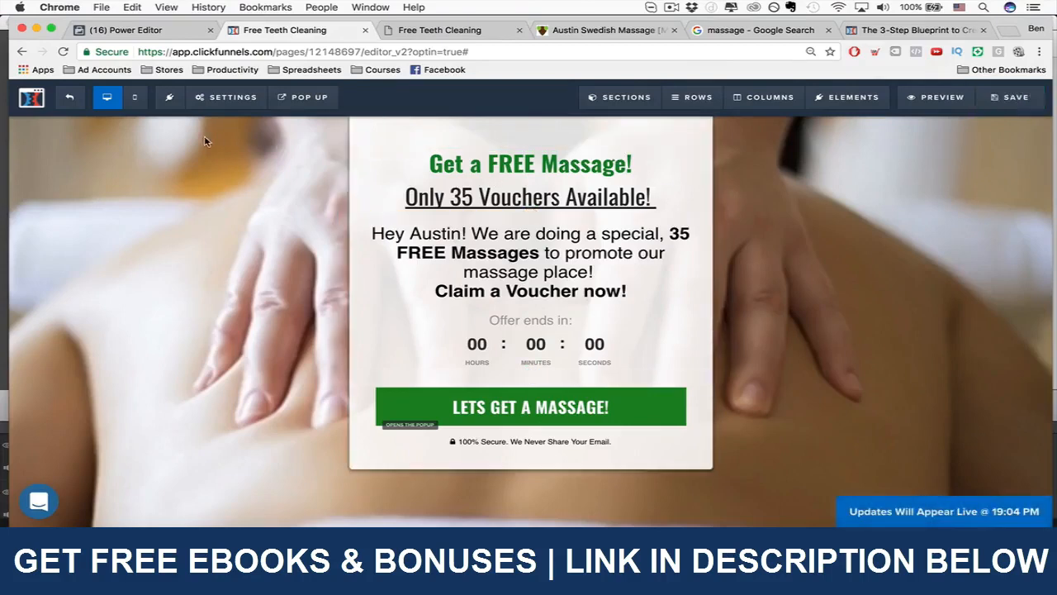
- Leave the landing page editor with the changes saved and open the Thank You step of the funnel
left_click(69, 97)
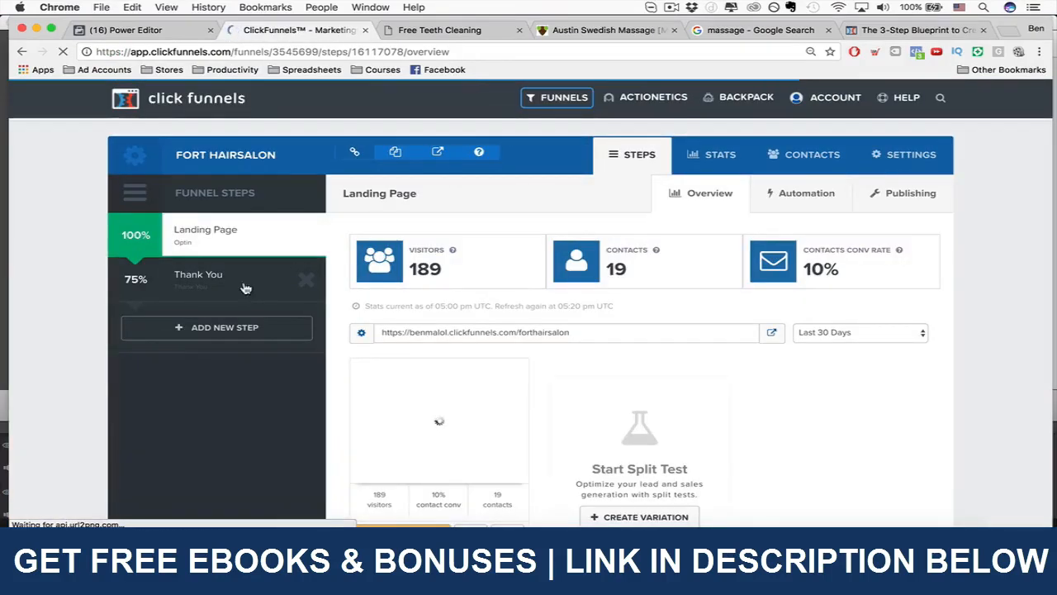
left_click(244, 288)
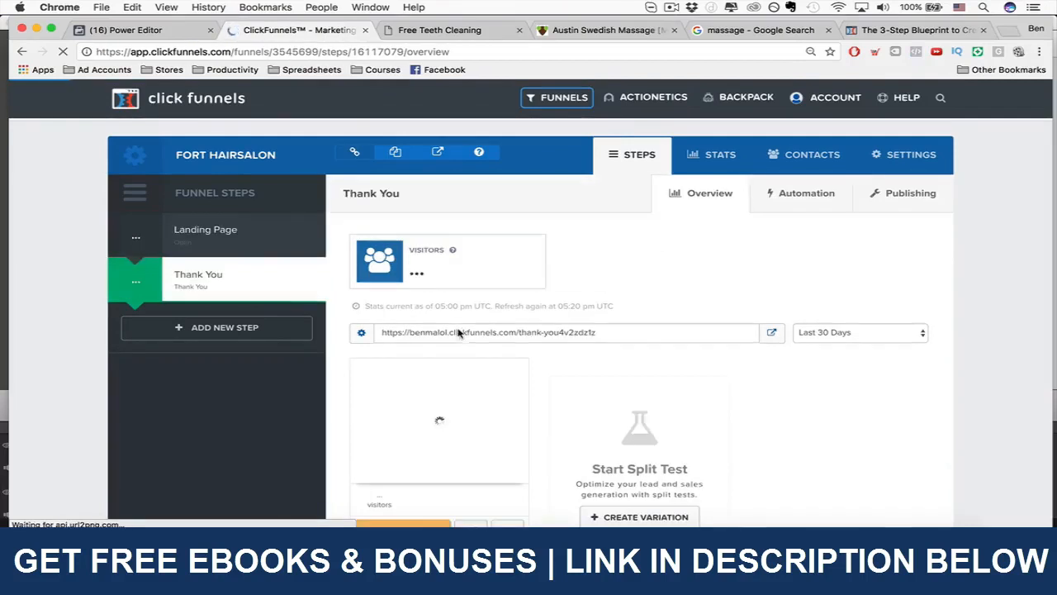